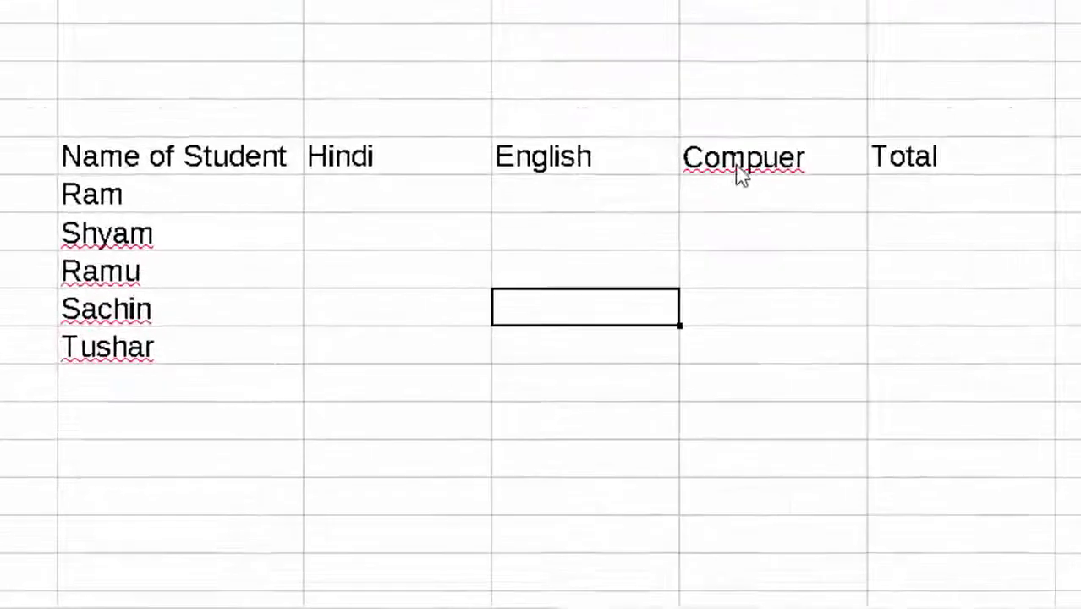
Correct the misspelled "Compuer" column header to "Computer".
click(822, 138)
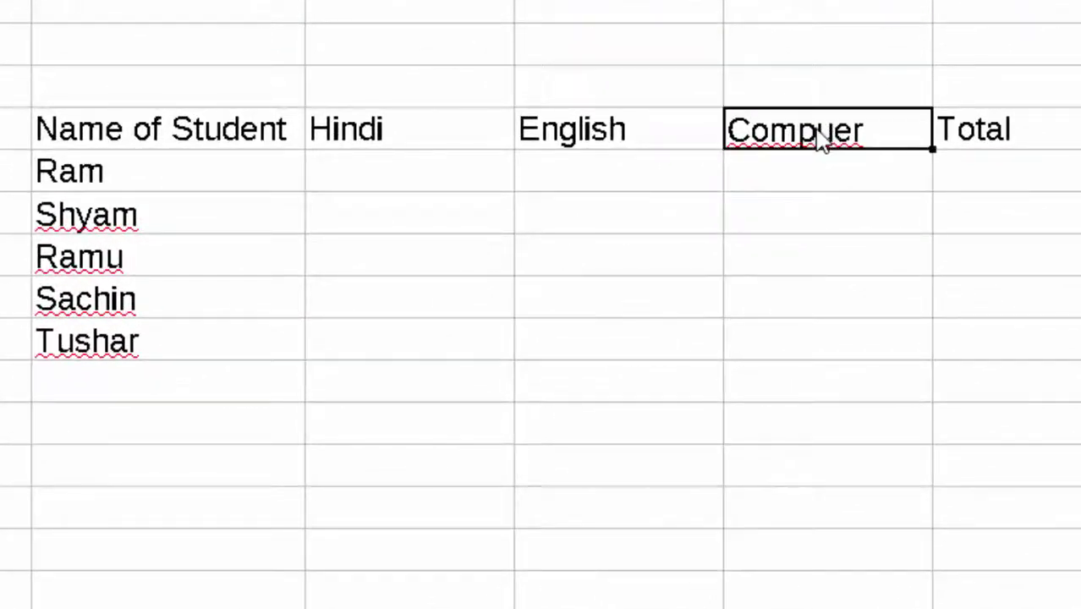
double_click(833, 135)
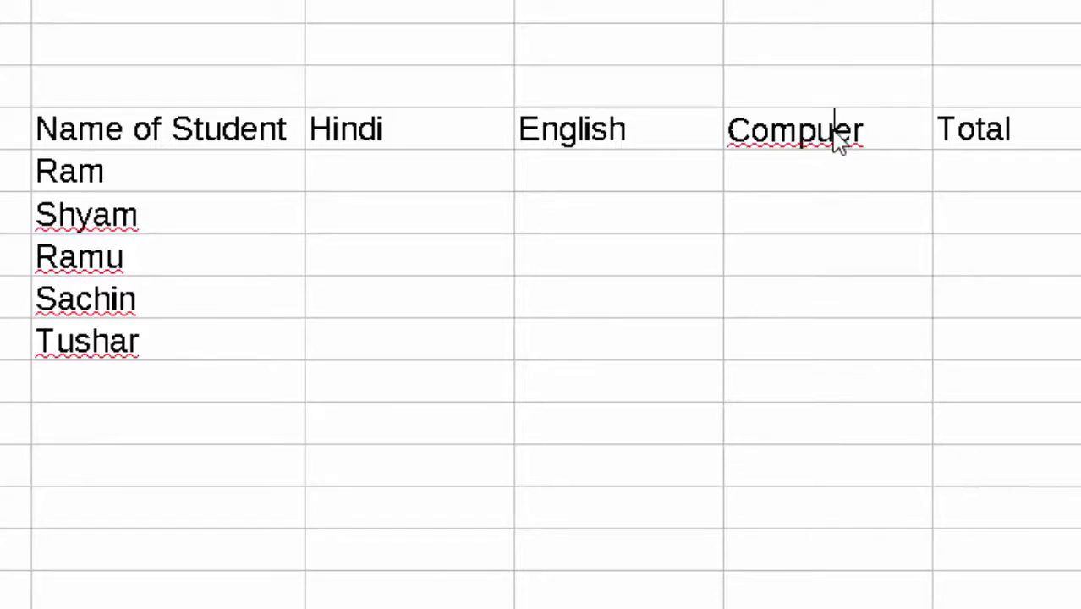
double_click(835, 131)
click(835, 129)
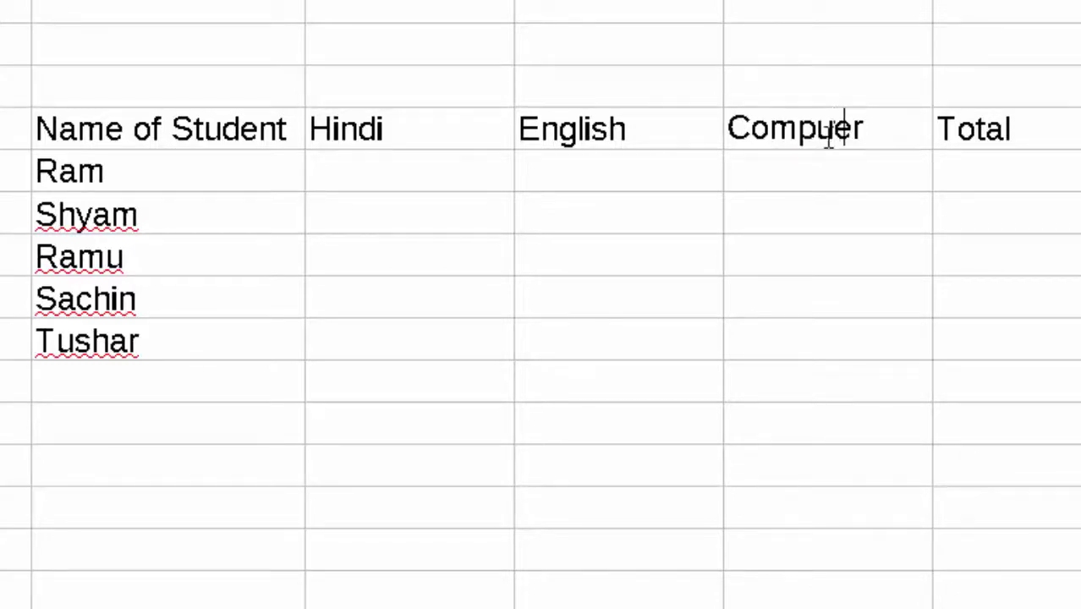
text(t)
click(352, 169)
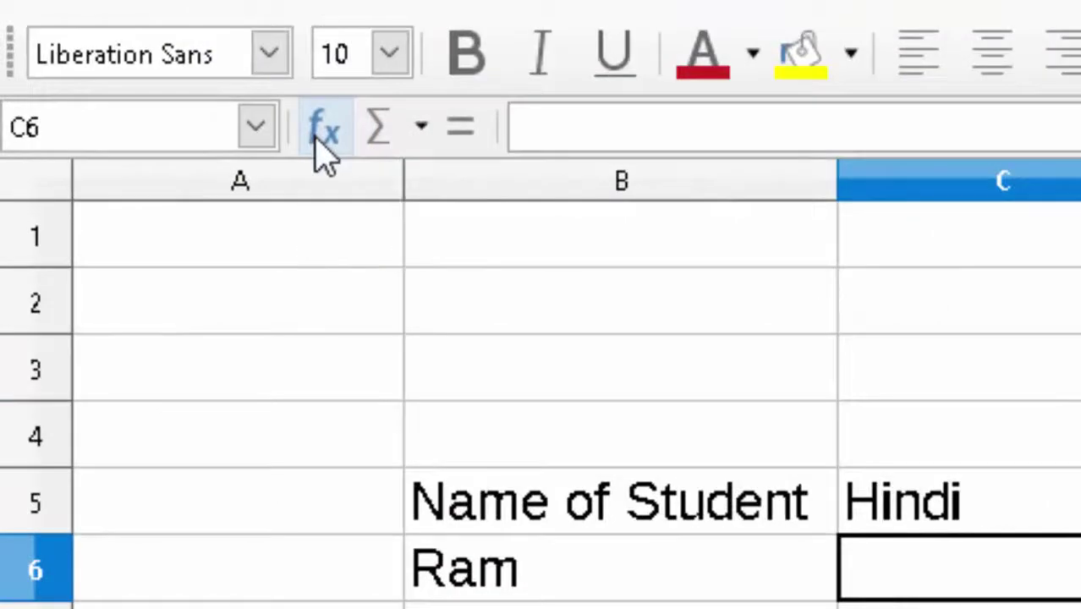
click(317, 137)
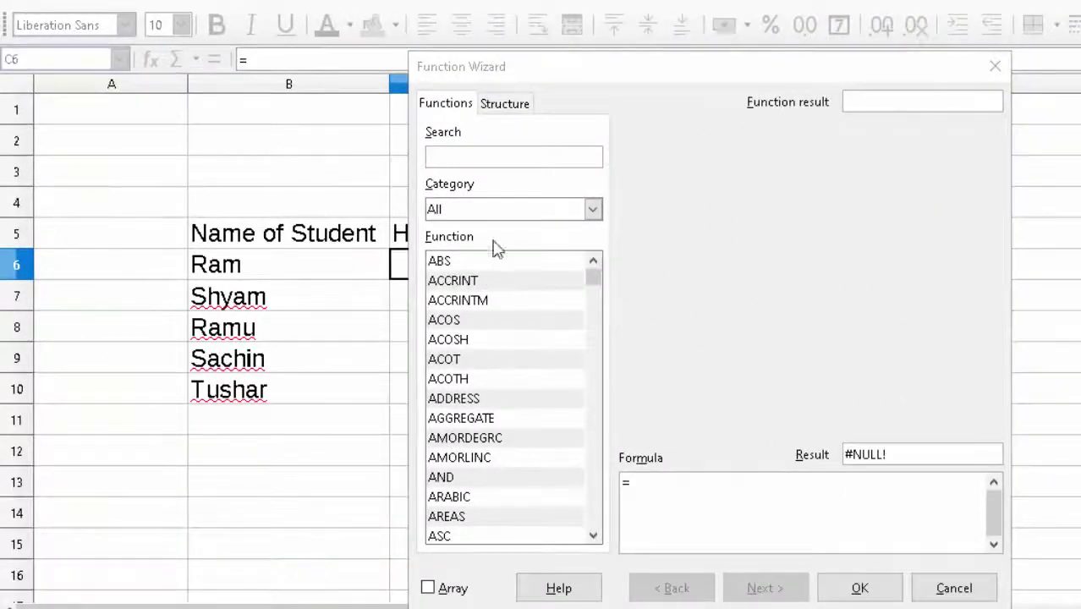
click(505, 157)
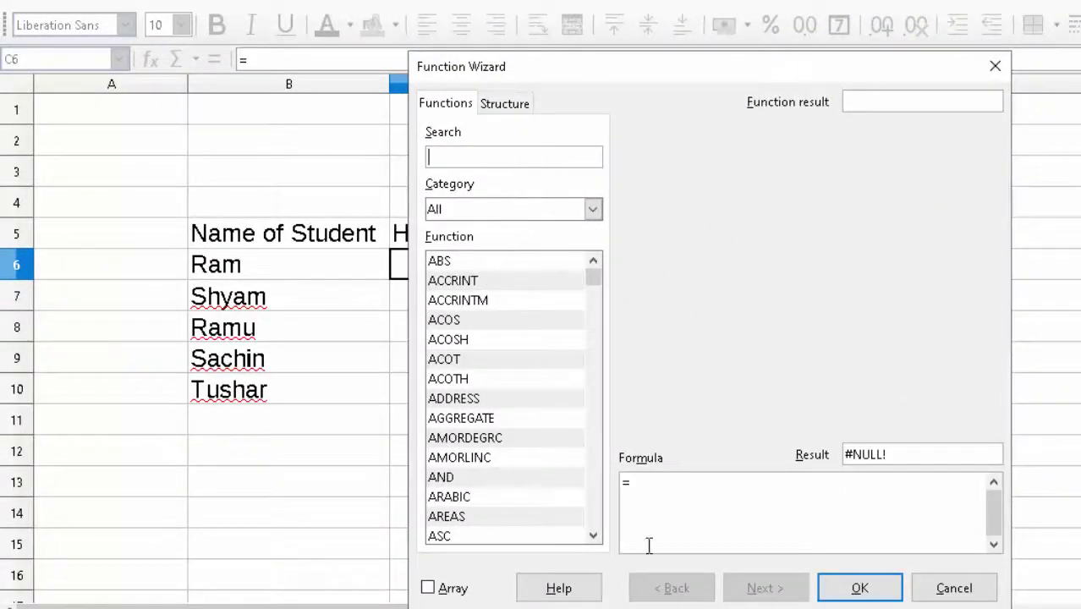
click(996, 66)
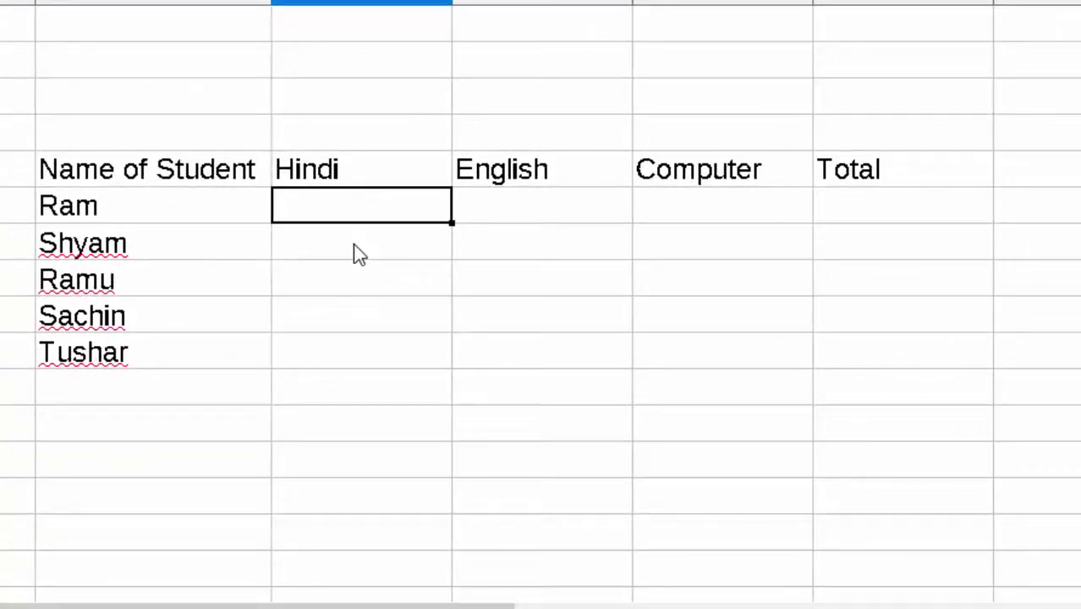
Enter the formula =RANDBETWEEN(6,90) in cell C6, the first student's Hindi mark.
key(F2)
text(=)
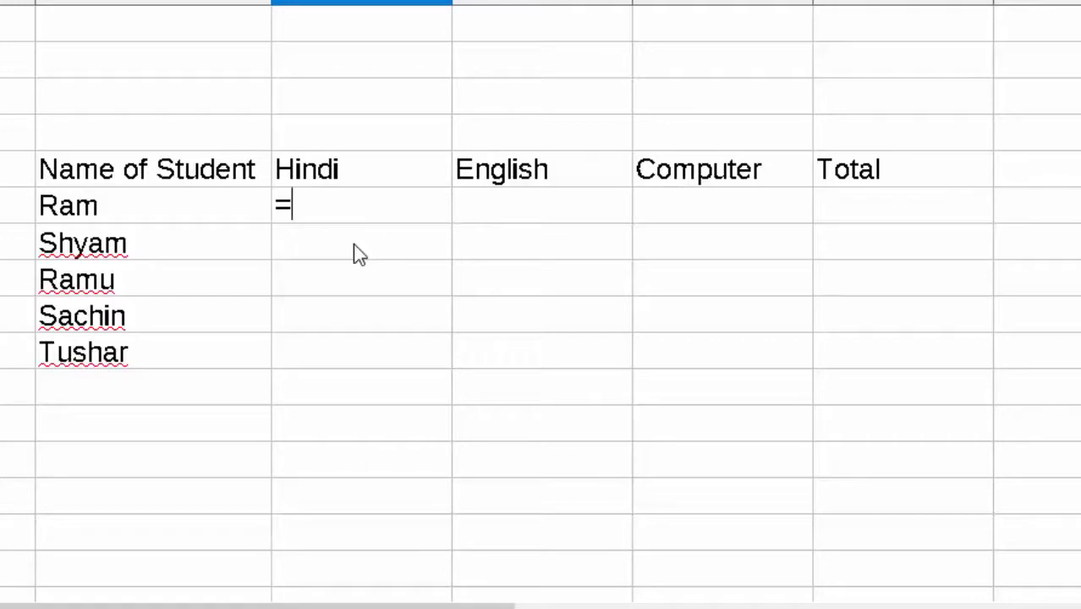
text(r)
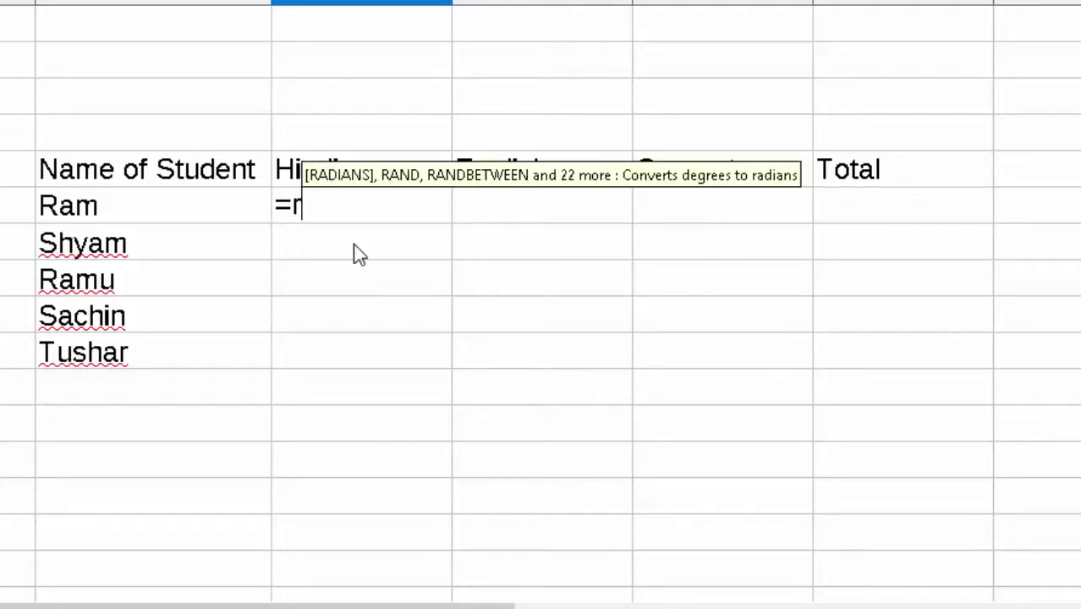
text(and)
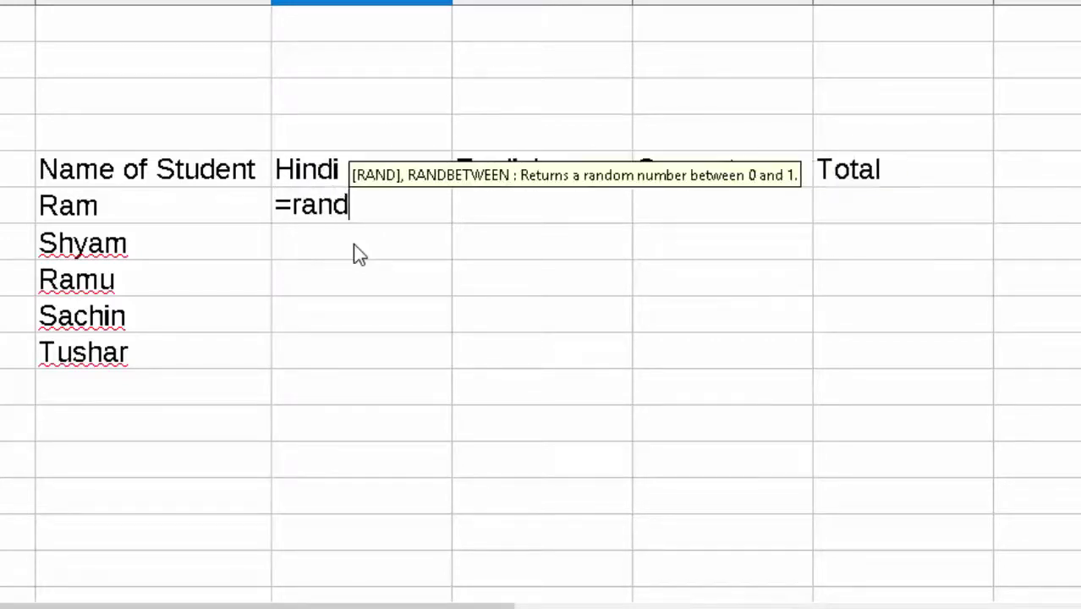
text(b)
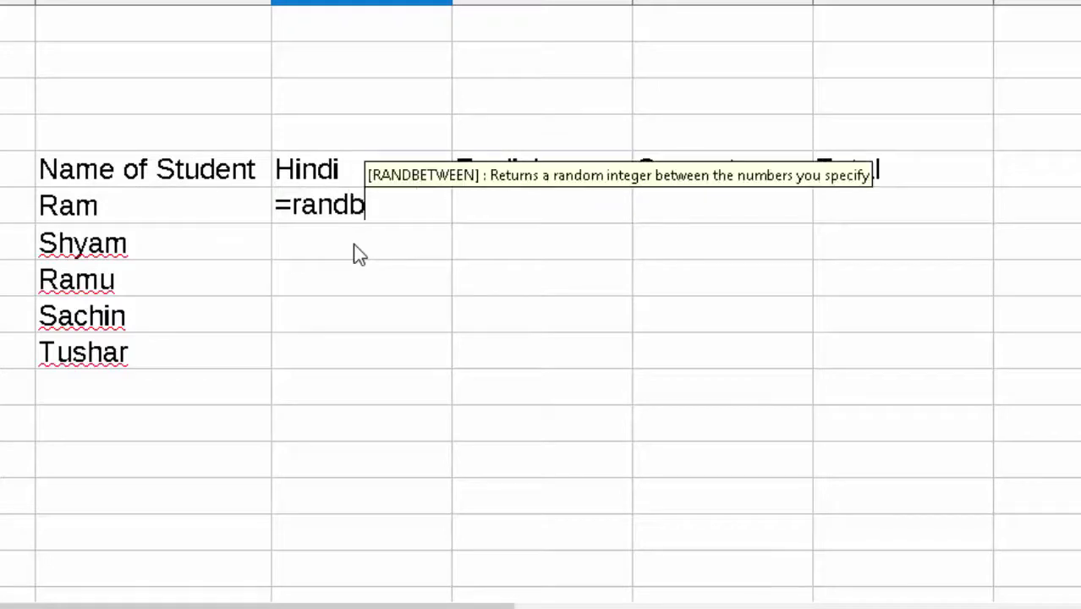
text(etween)
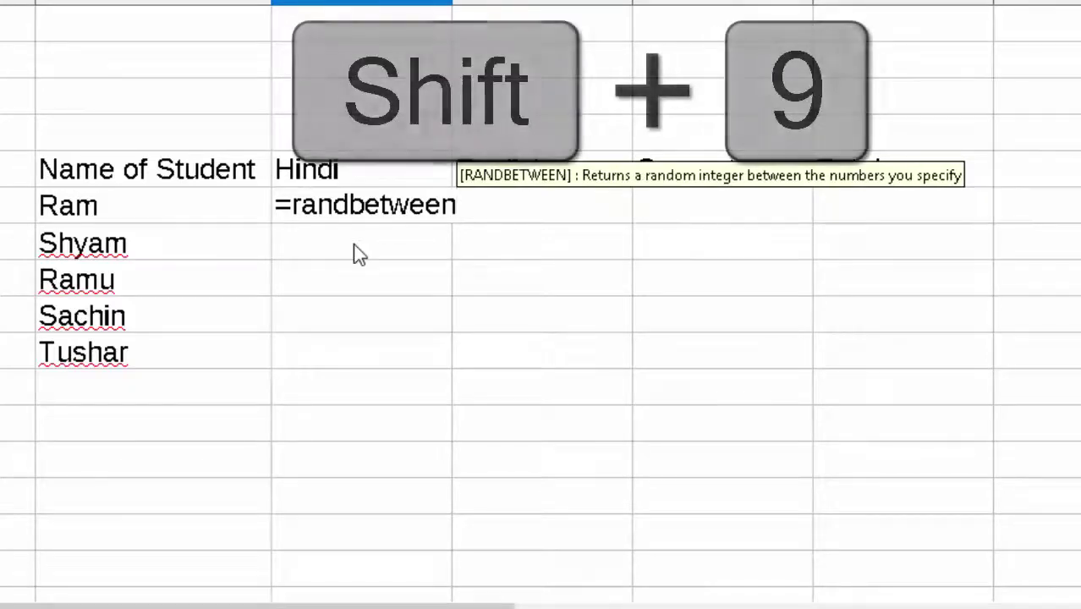
text( ()
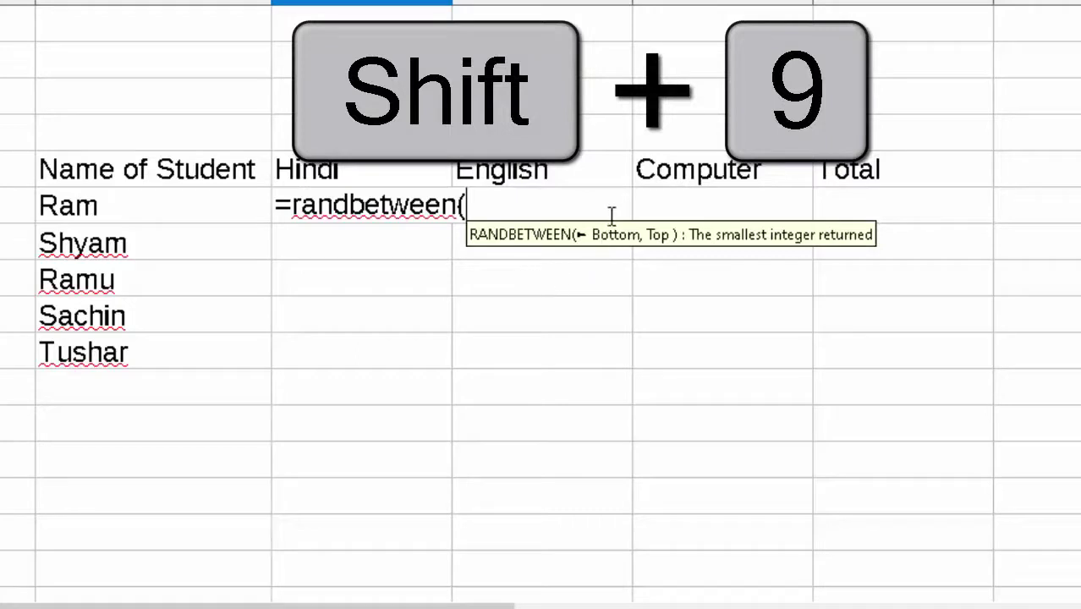
text(6)
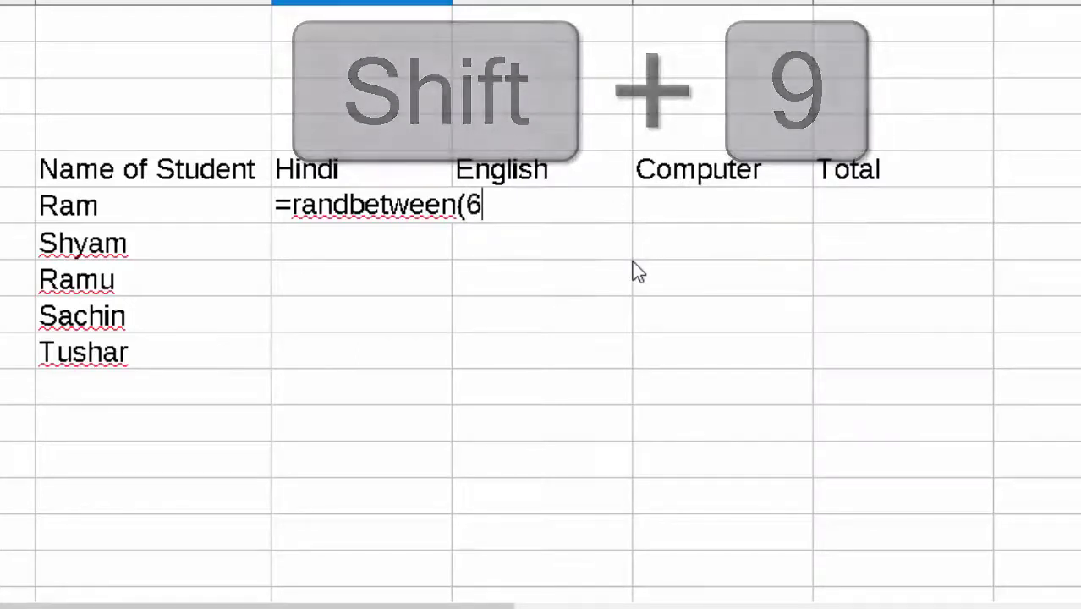
text(,90)
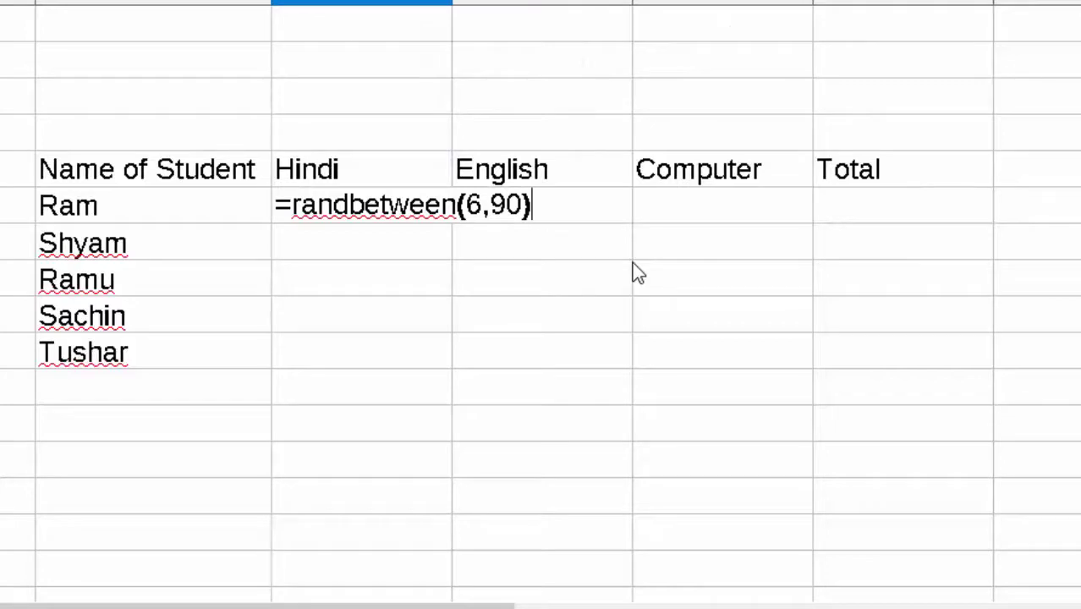
text())
key(Return)
Fill the random mark formula from C6 across Hindi, English and Computer for all students, through E10.
click(350, 201)
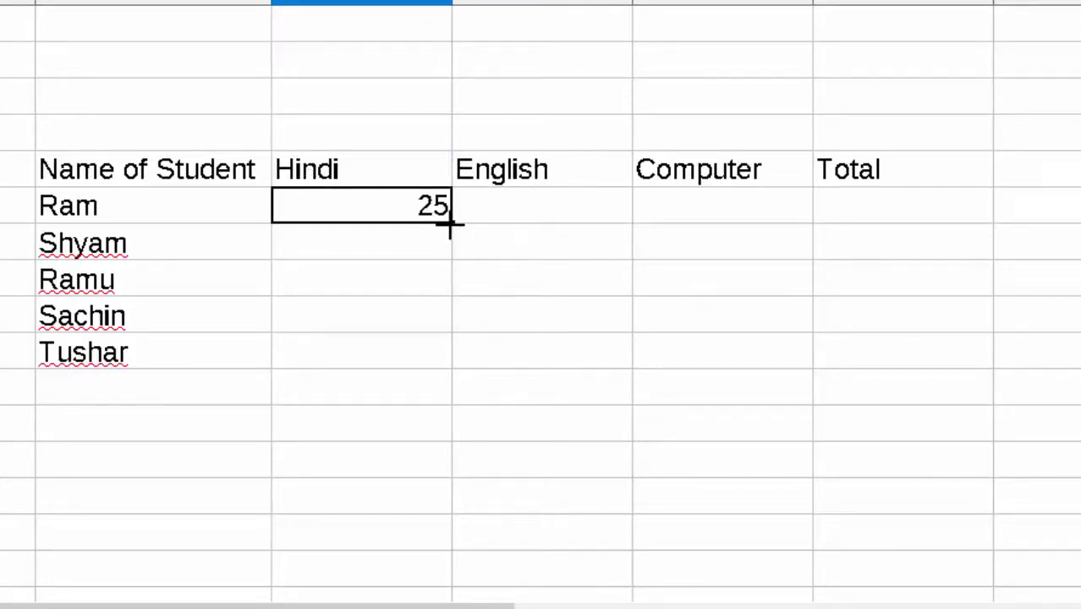
drag(451, 223, 818, 368)
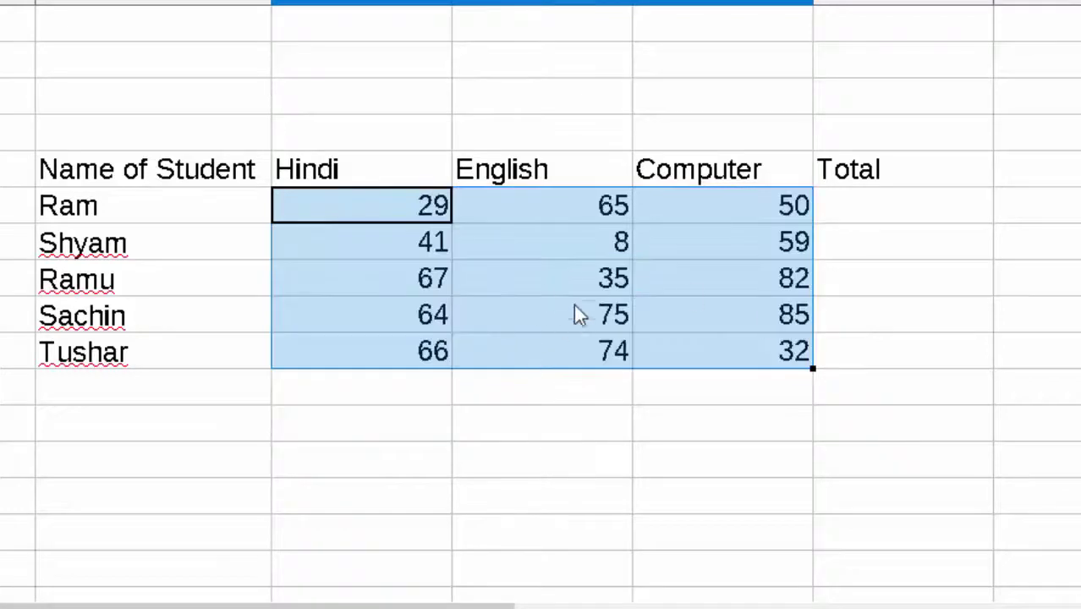
click(579, 436)
Copy the marks in C6:E10 and paste them over themselves as numbers only, overwriting the formulas.
drag(410, 209, 785, 371)
right_click(477, 247)
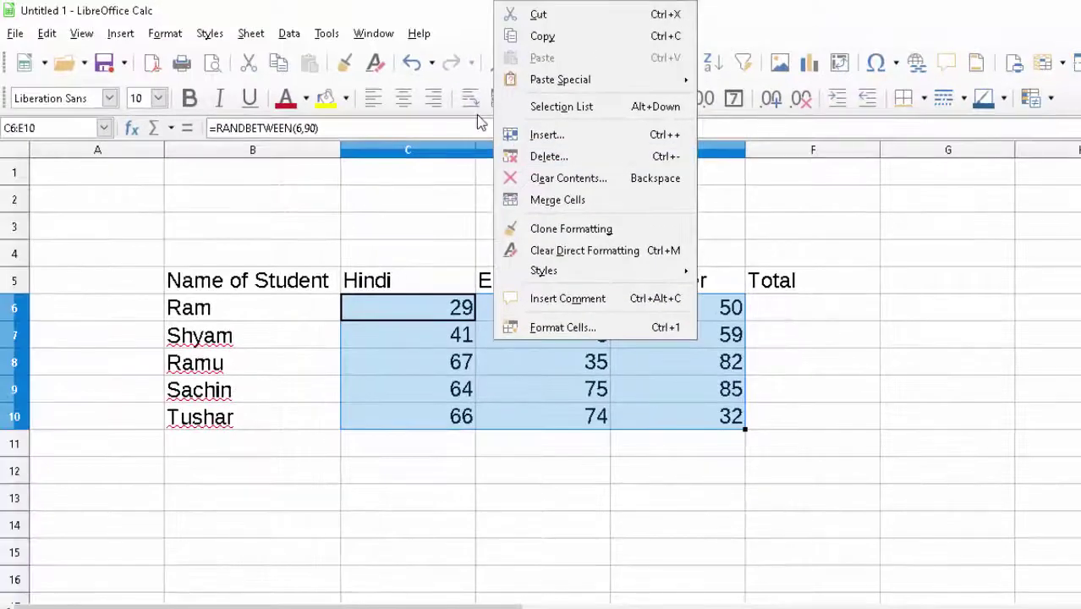
click(554, 35)
right_click(541, 341)
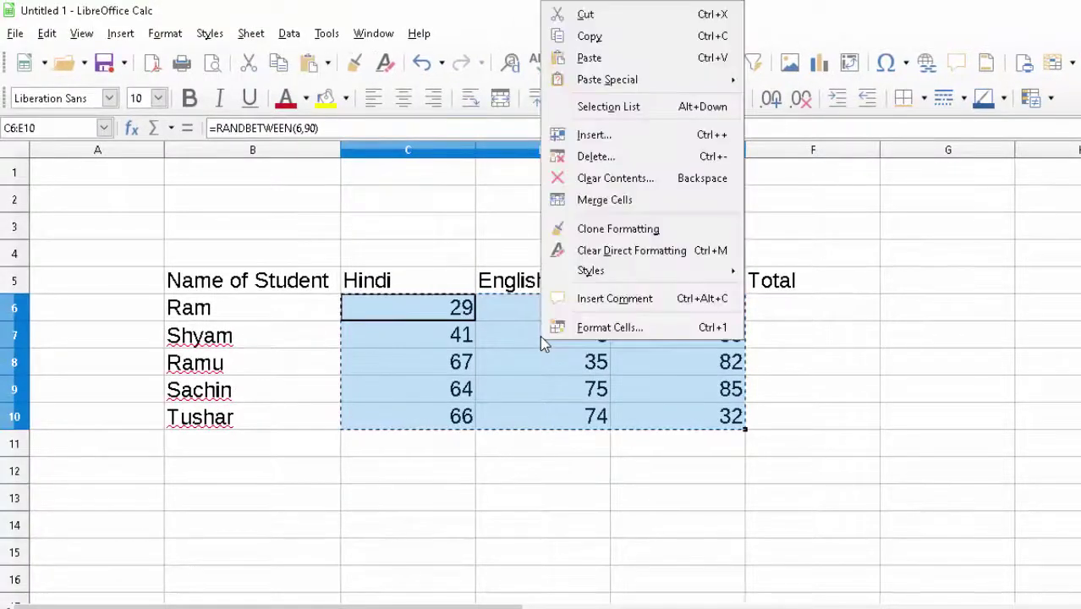
mouse_move(640, 88)
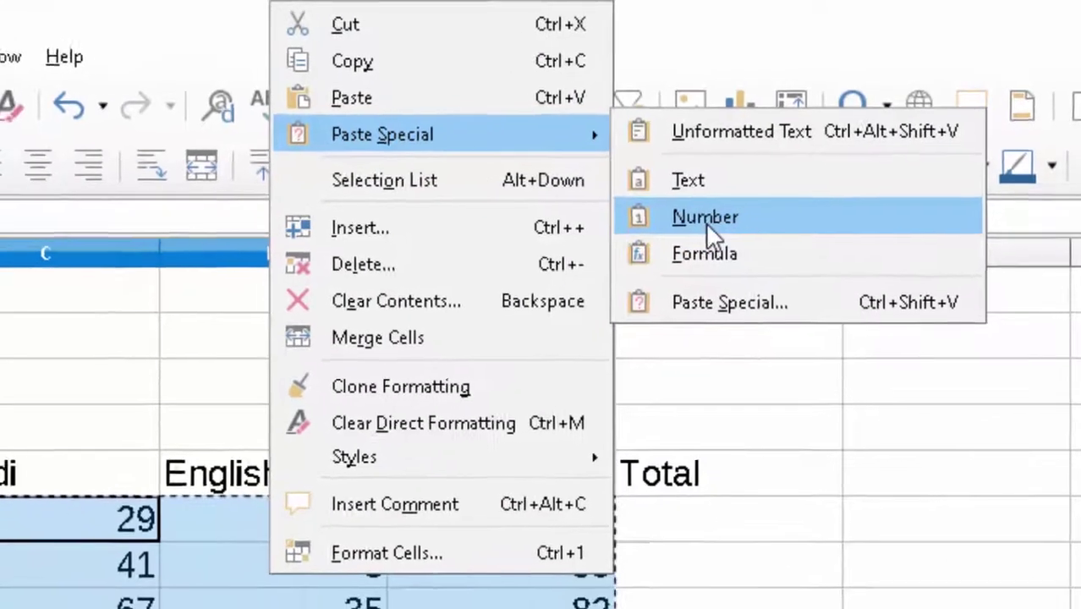
click(688, 227)
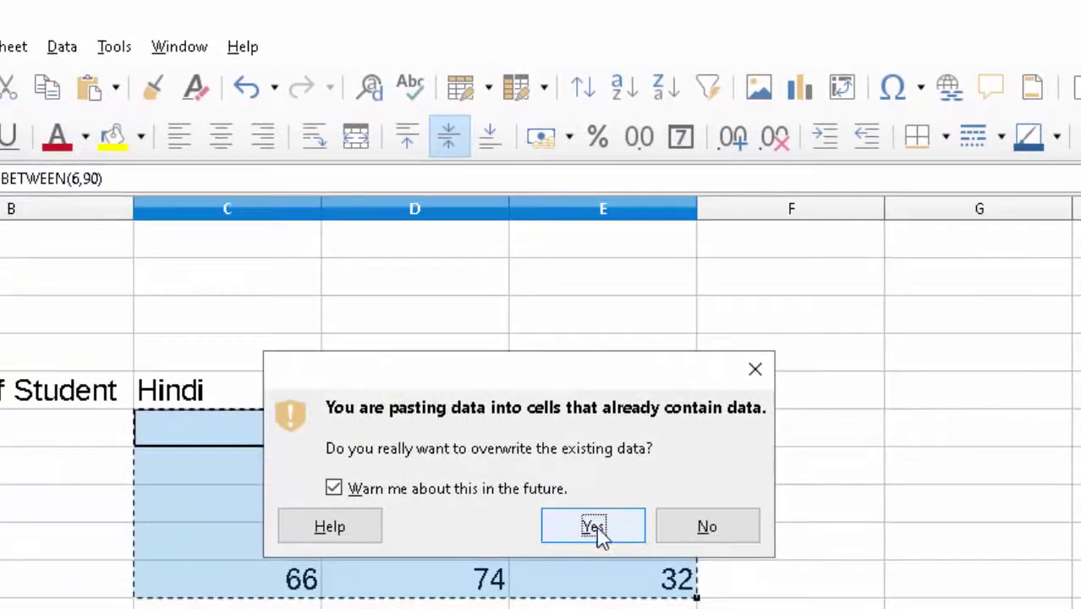
click(554, 569)
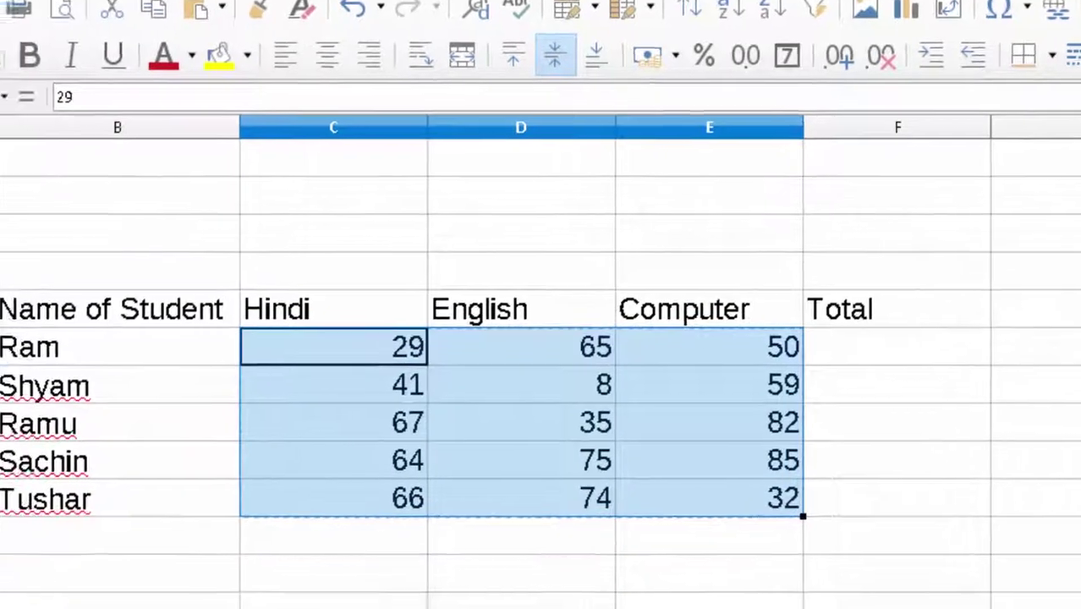
click(1028, 498)
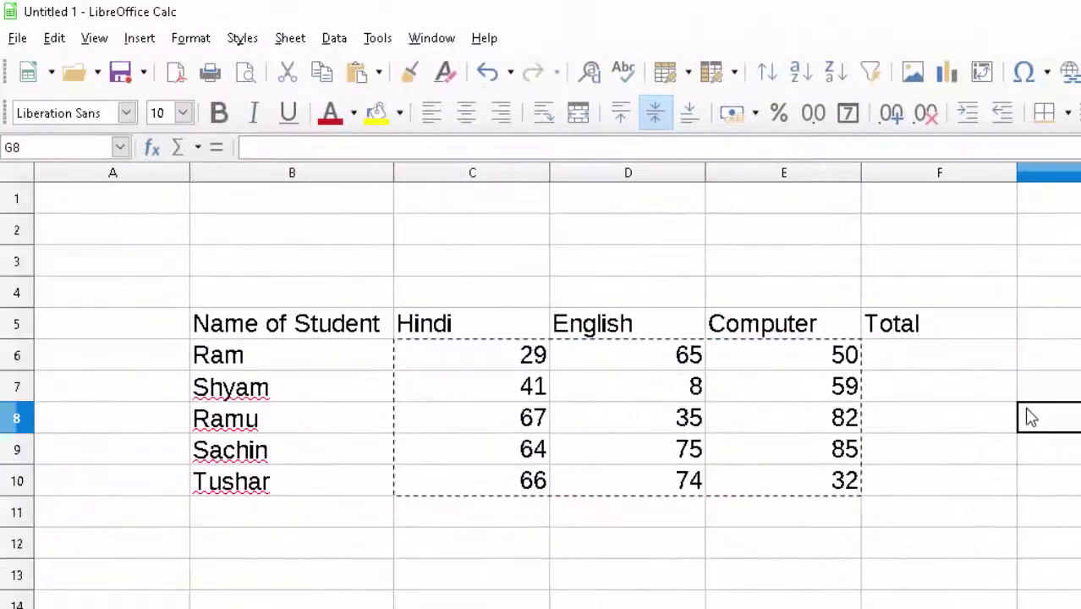
click(972, 428)
click(980, 494)
click(982, 378)
click(964, 364)
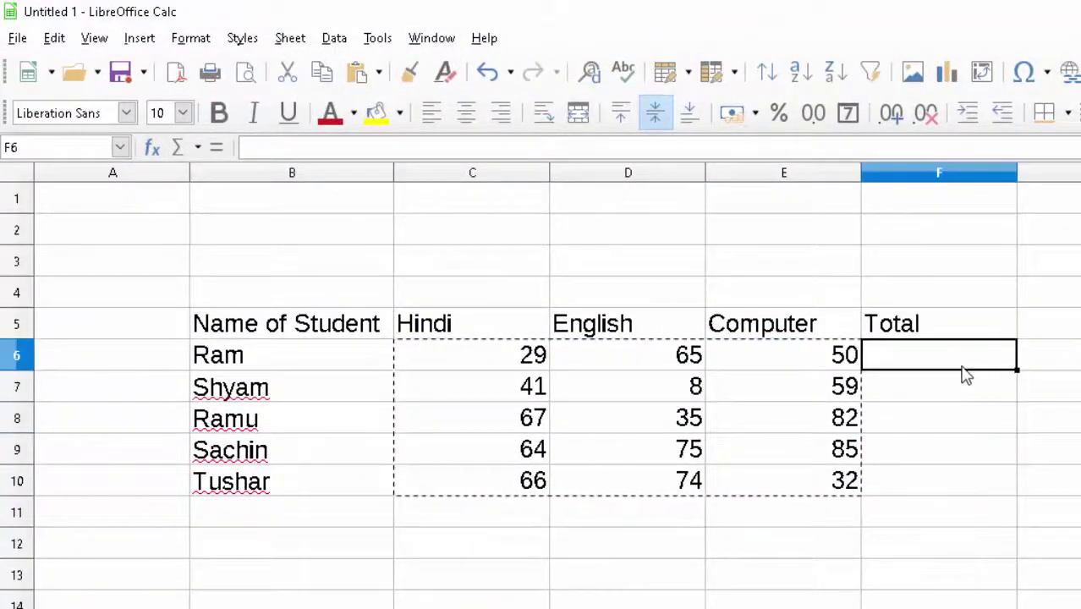
double_click(943, 418)
Enter =SUM(C6:E6) in the first Total cell, F6, and fill it down through F10.
click(934, 362)
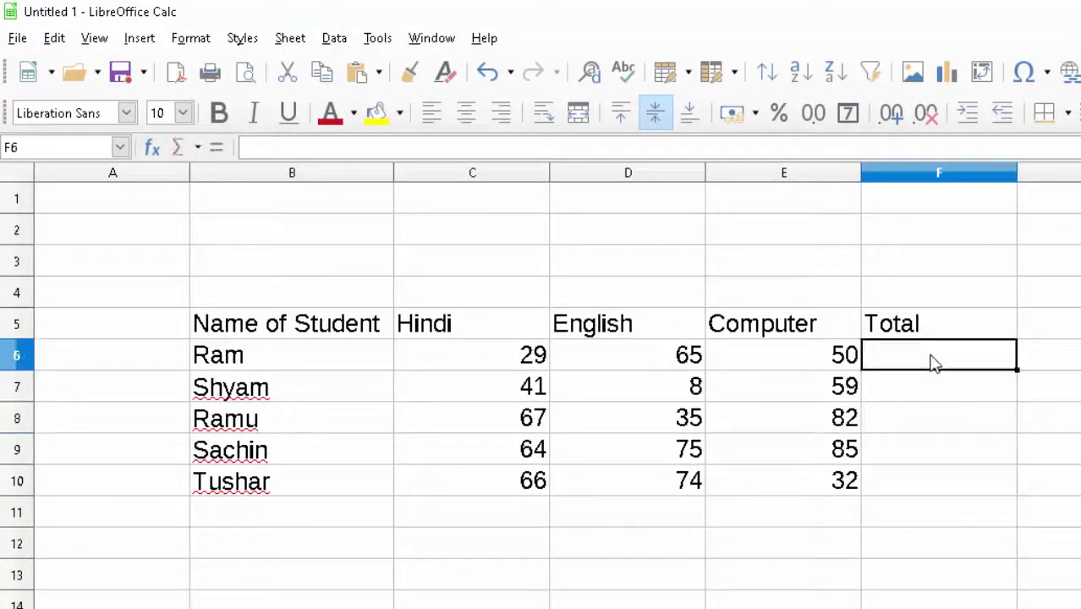
text(=sum)
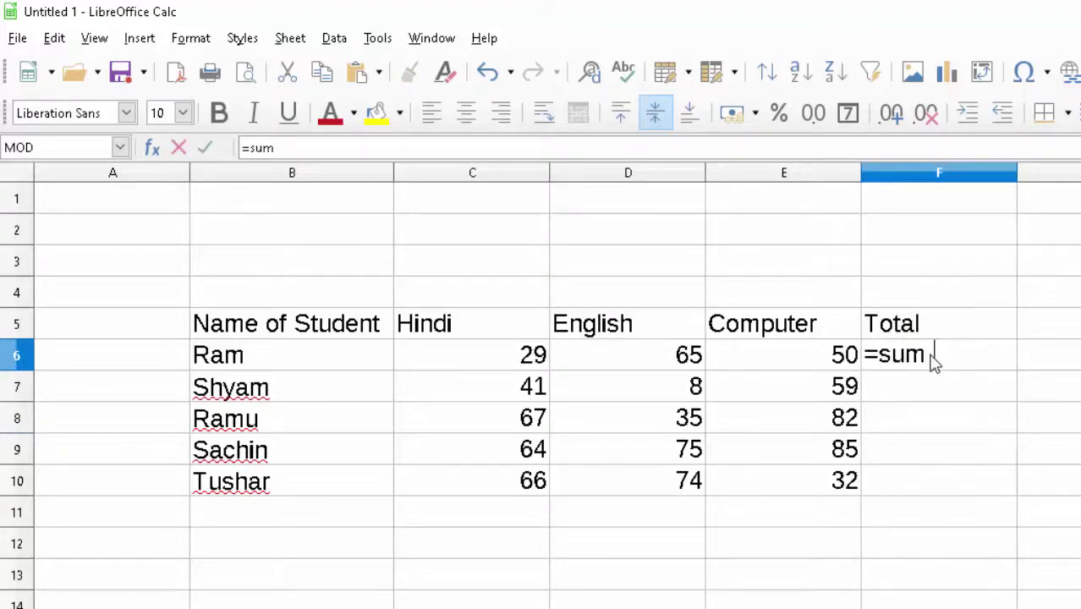
text(()
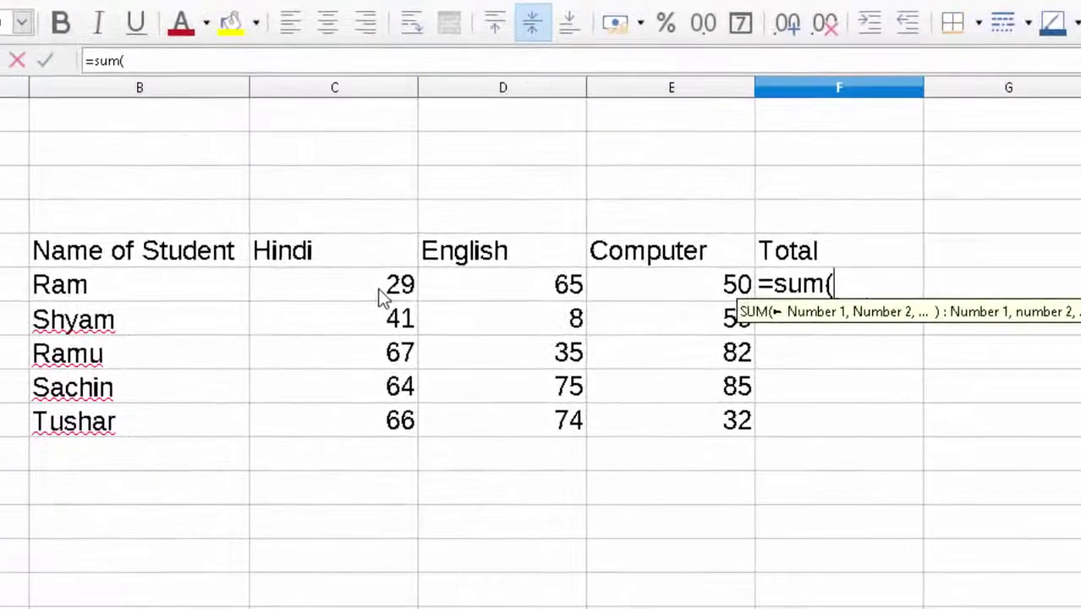
drag(511, 362, 597, 358)
drag(476, 292, 648, 296)
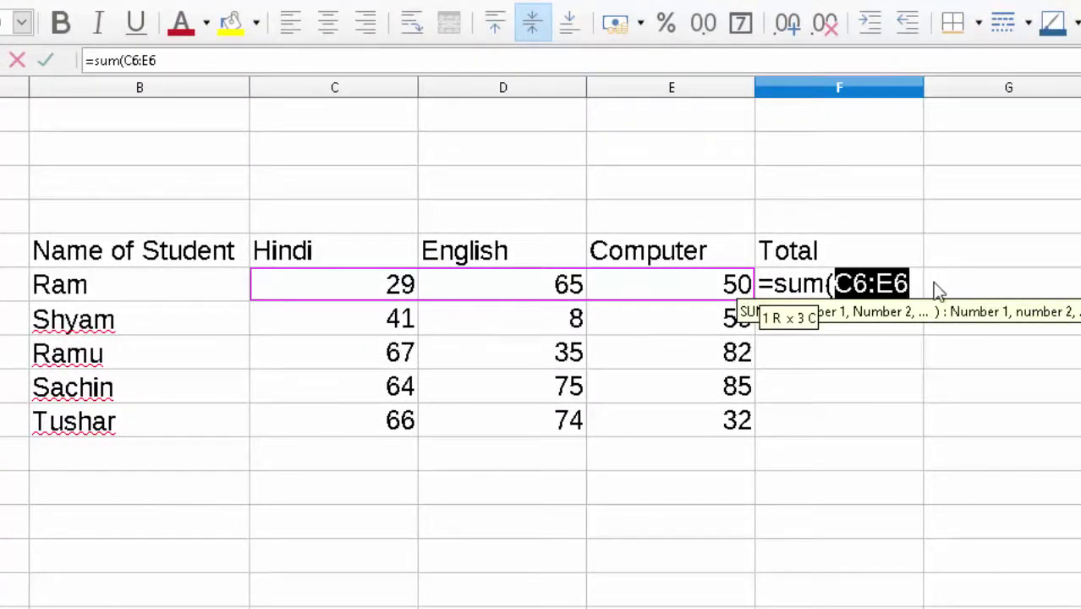
key(Right)
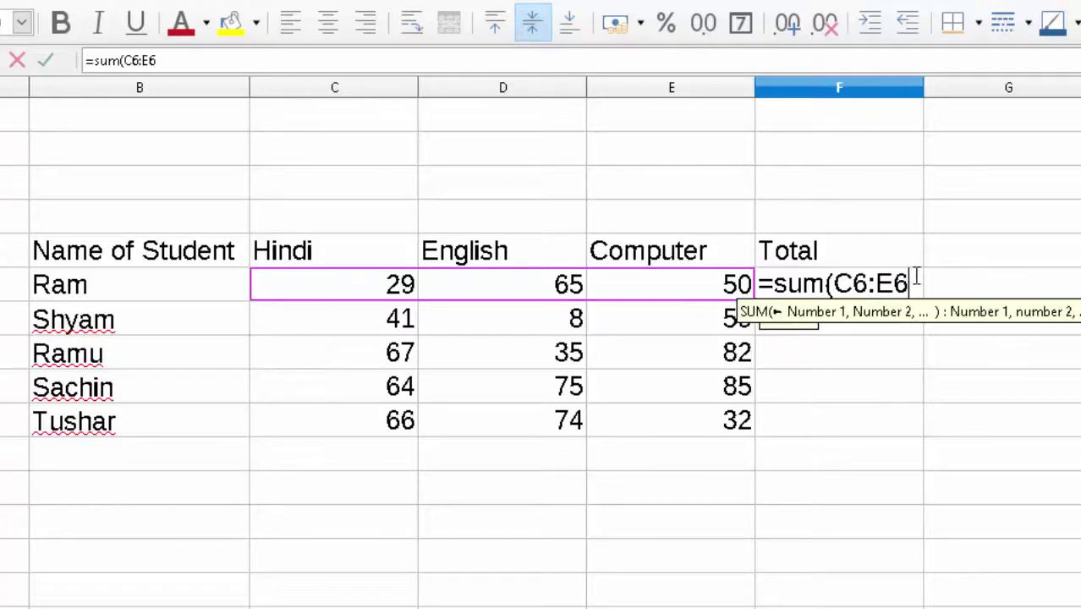
text())
key(Return)
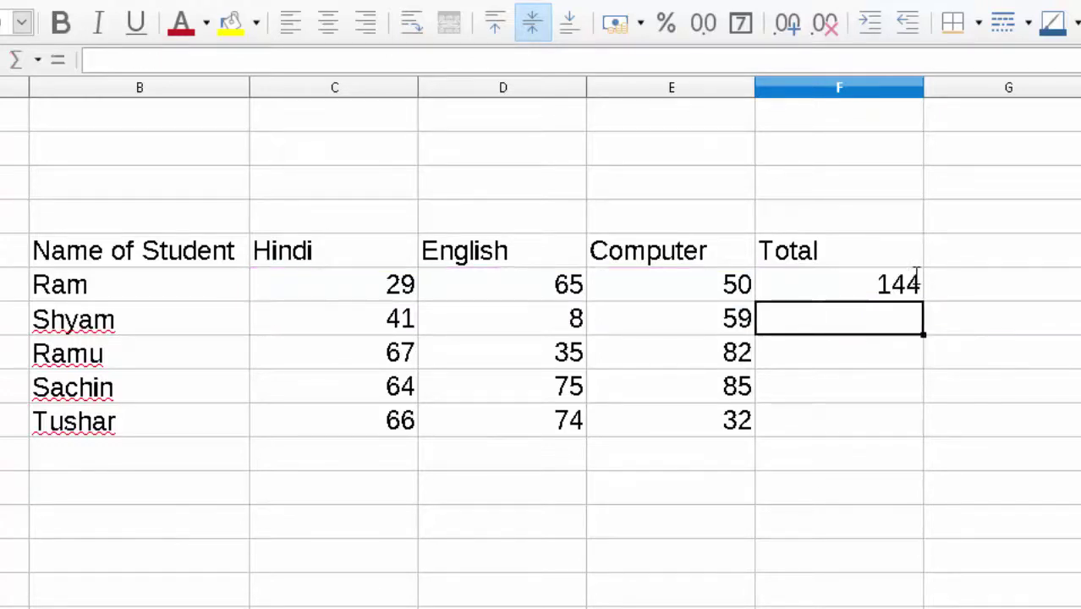
click(896, 292)
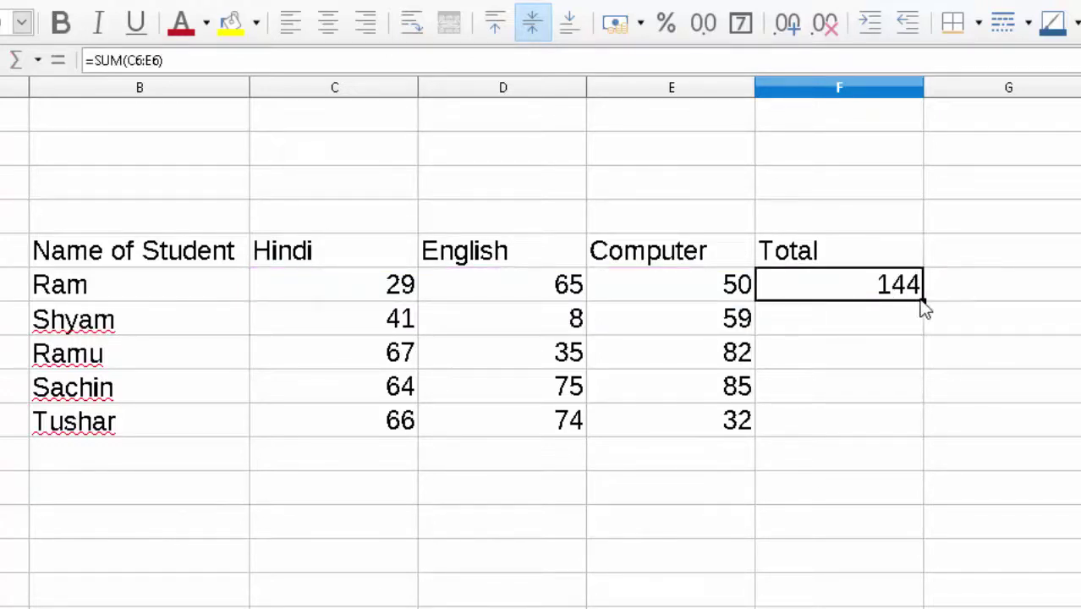
double_click(919, 297)
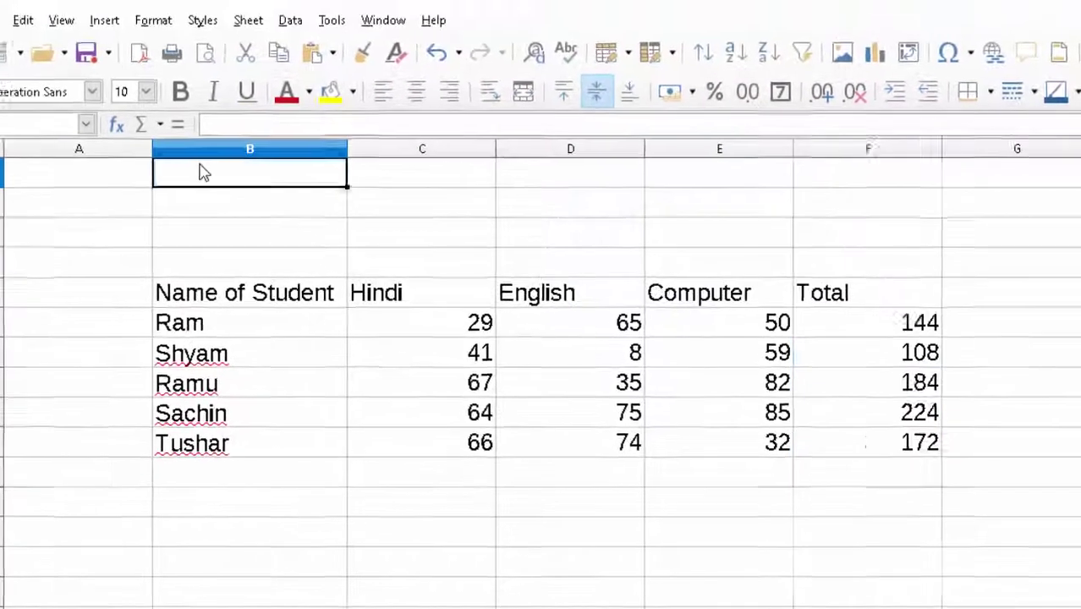
Select the blank range B1:F4 above the marks table.
drag(86, 116, 439, 208)
drag(527, 265, 717, 275)
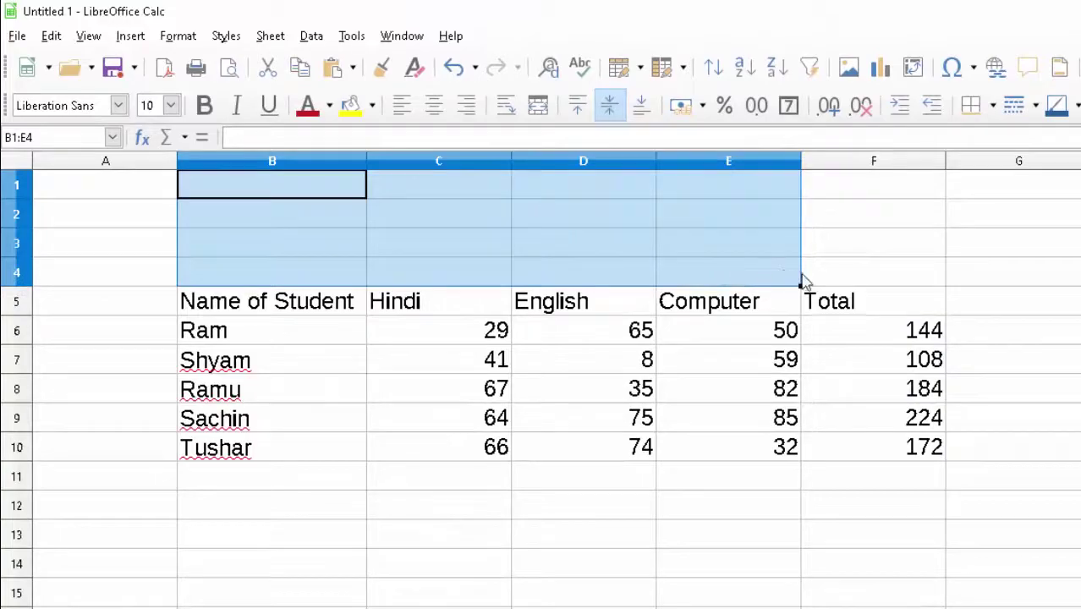
drag(804, 281, 820, 283)
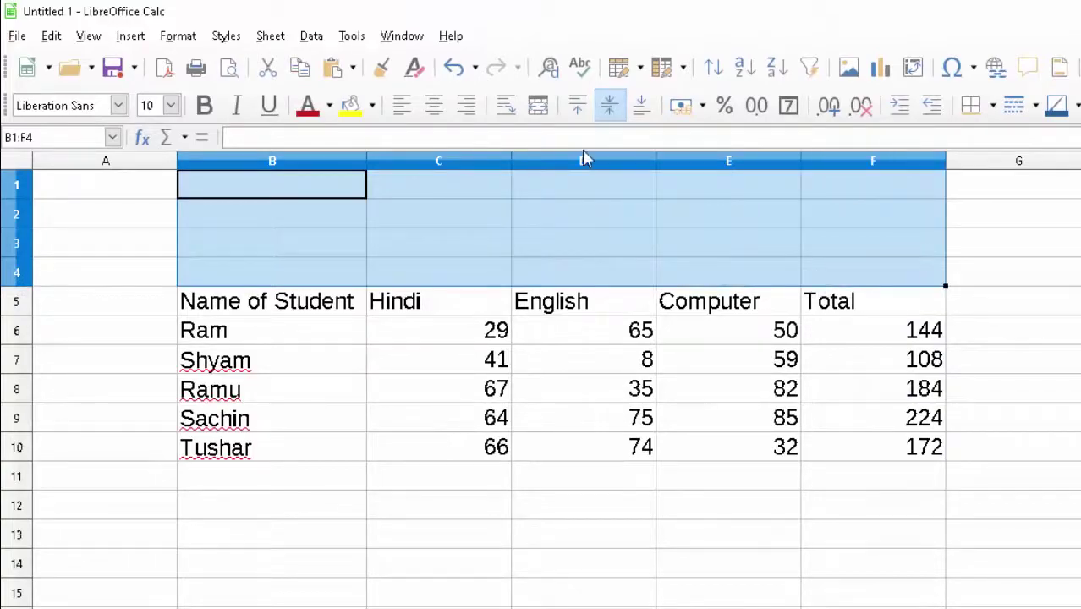
click(181, 37)
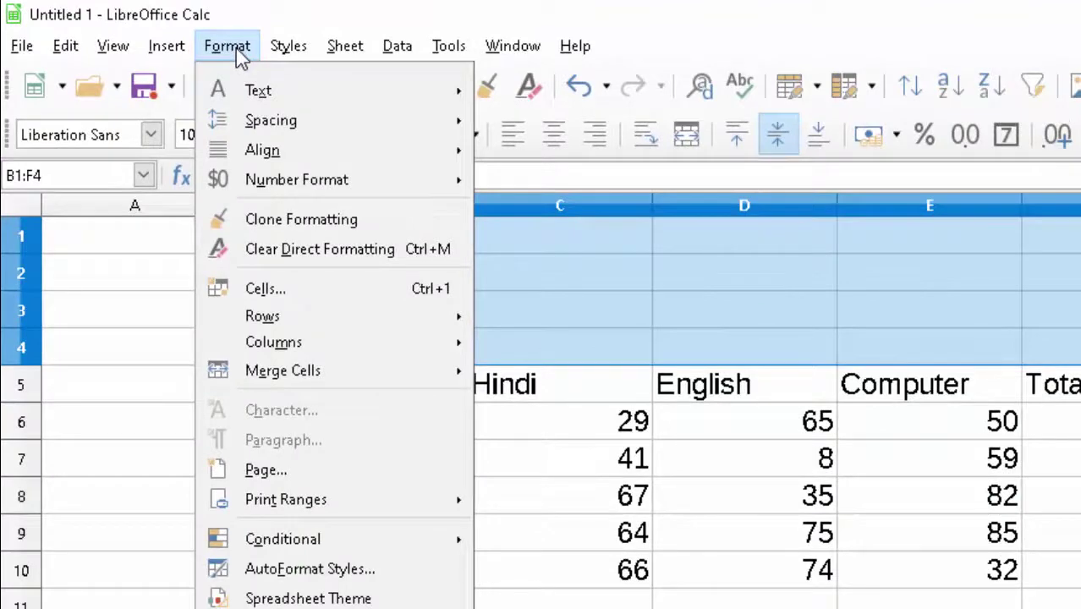
mouse_move(191, 51)
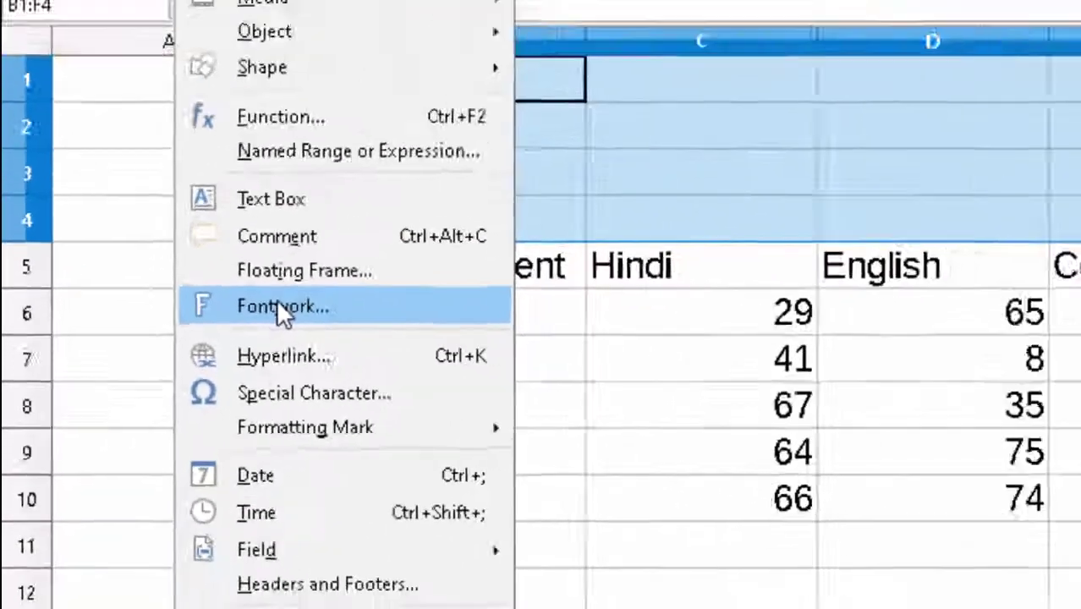
click(279, 305)
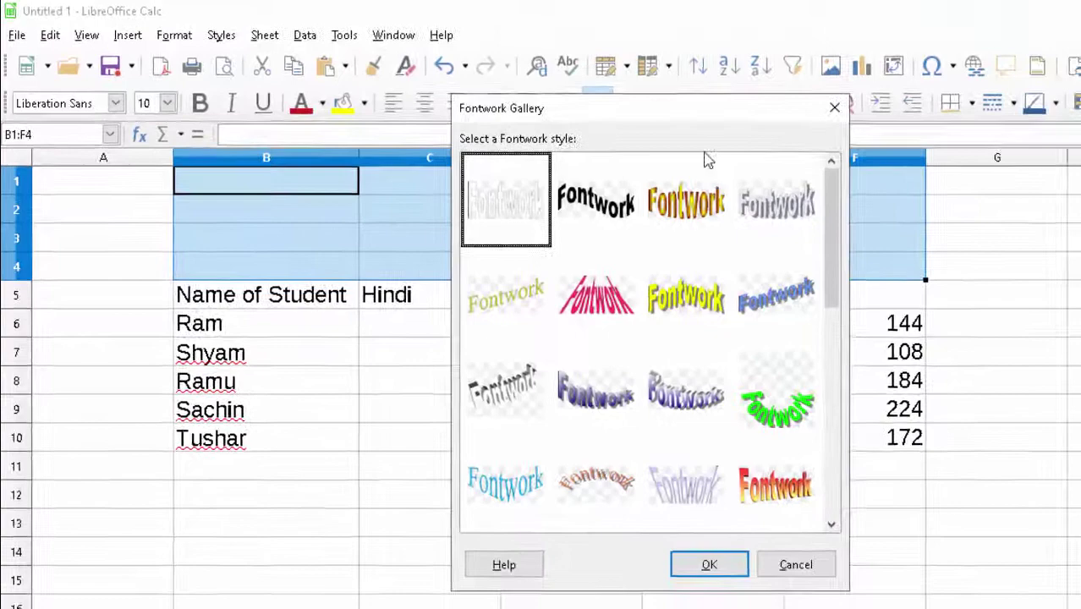
click(834, 107)
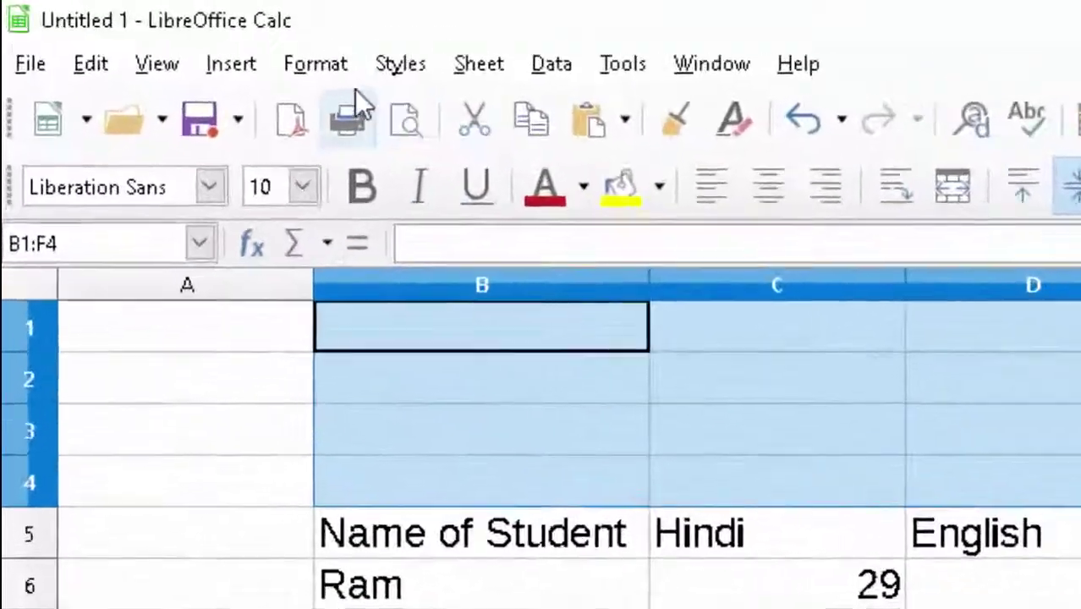
Merge and center the selected cells B1:F4 into one header cell.
click(179, 37)
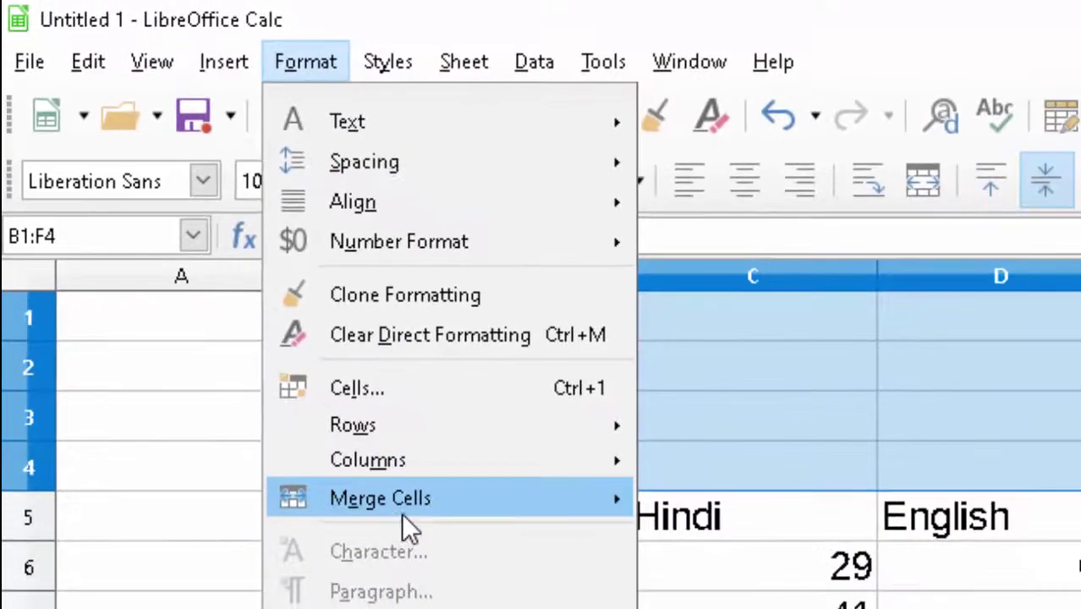
mouse_move(436, 496)
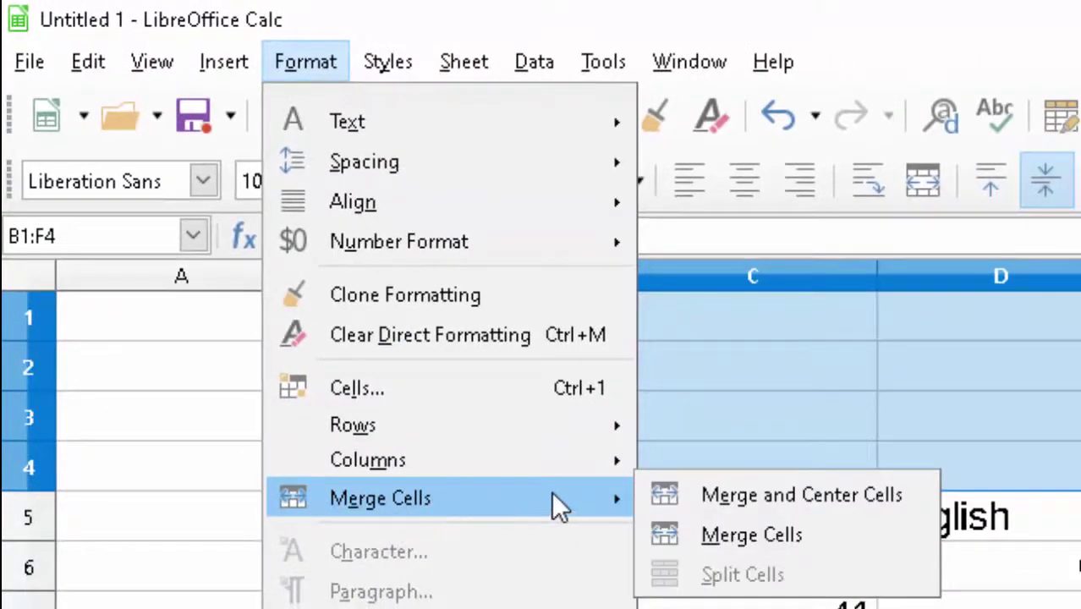
click(793, 496)
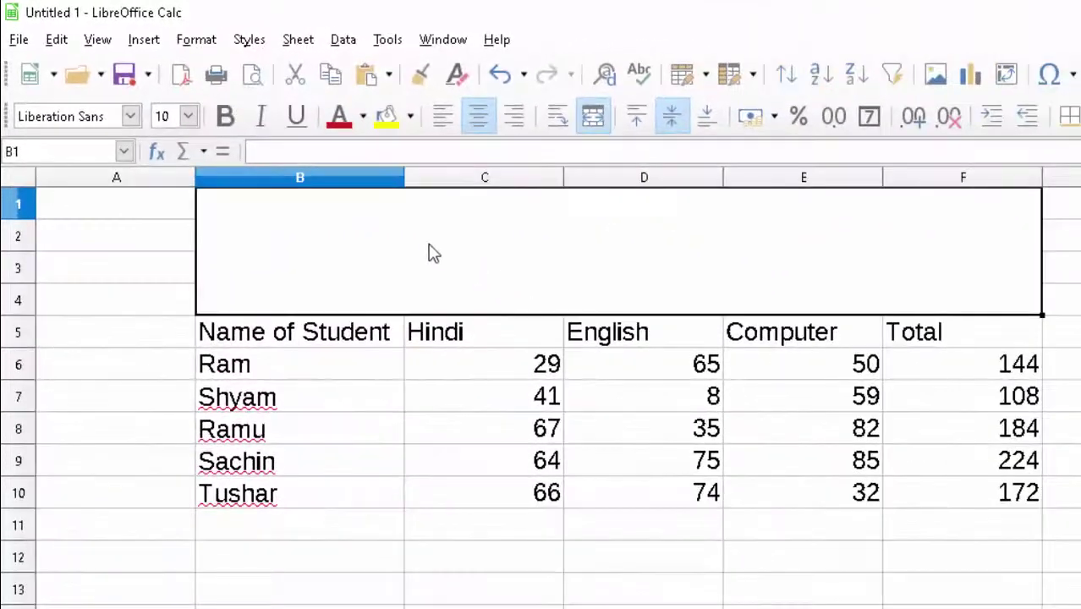
double_click(487, 249)
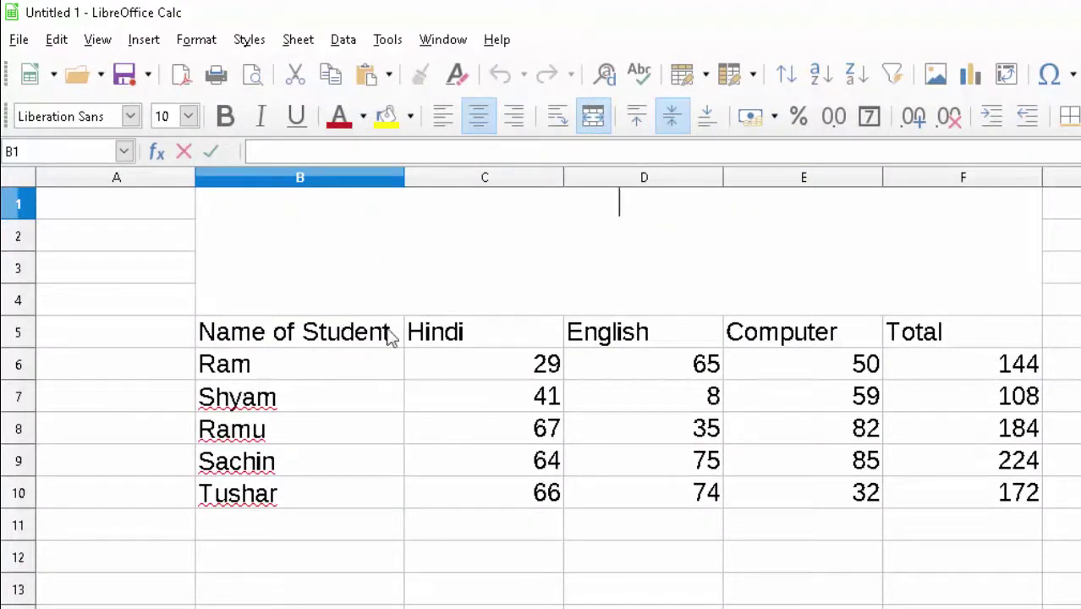
key(Return)
Insert a Fontwork object in the red-to-yellow gradient 3D style, starting from the merged header cell B1.
click(410, 254)
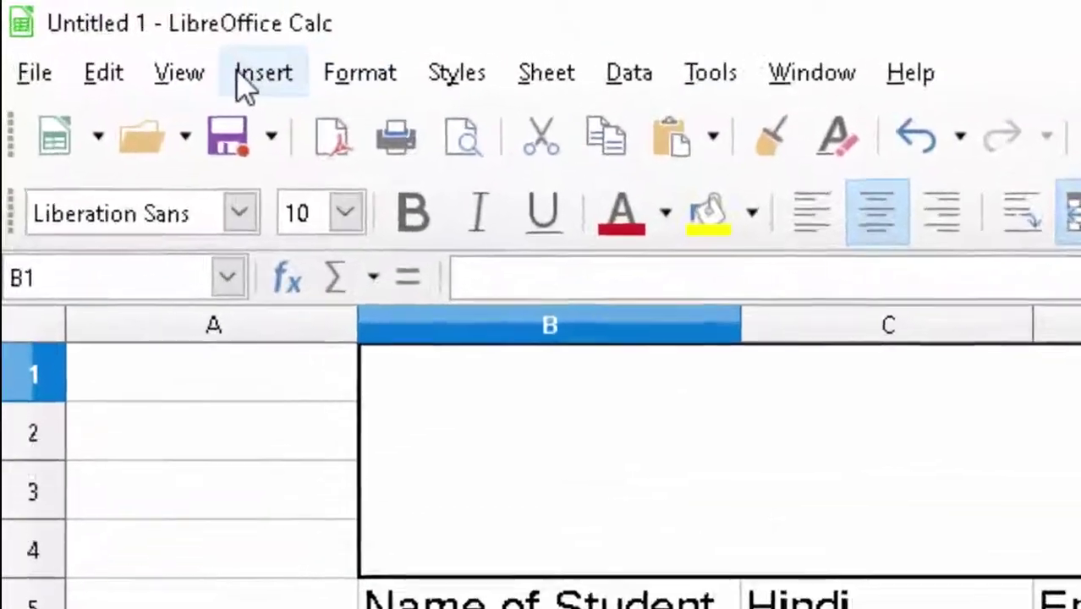
click(195, 53)
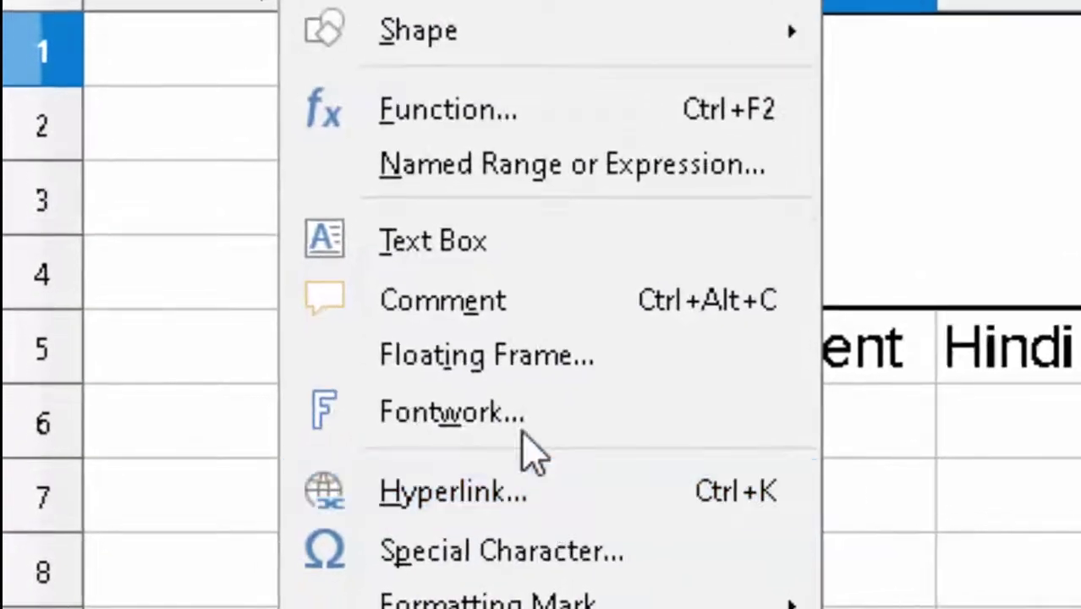
click(522, 427)
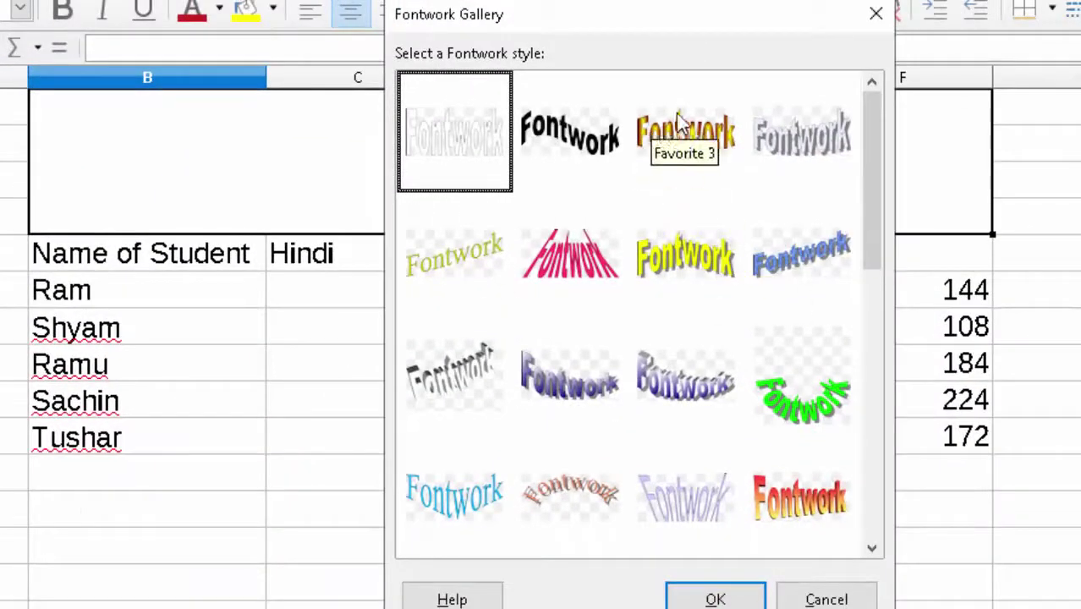
drag(879, 218, 871, 346)
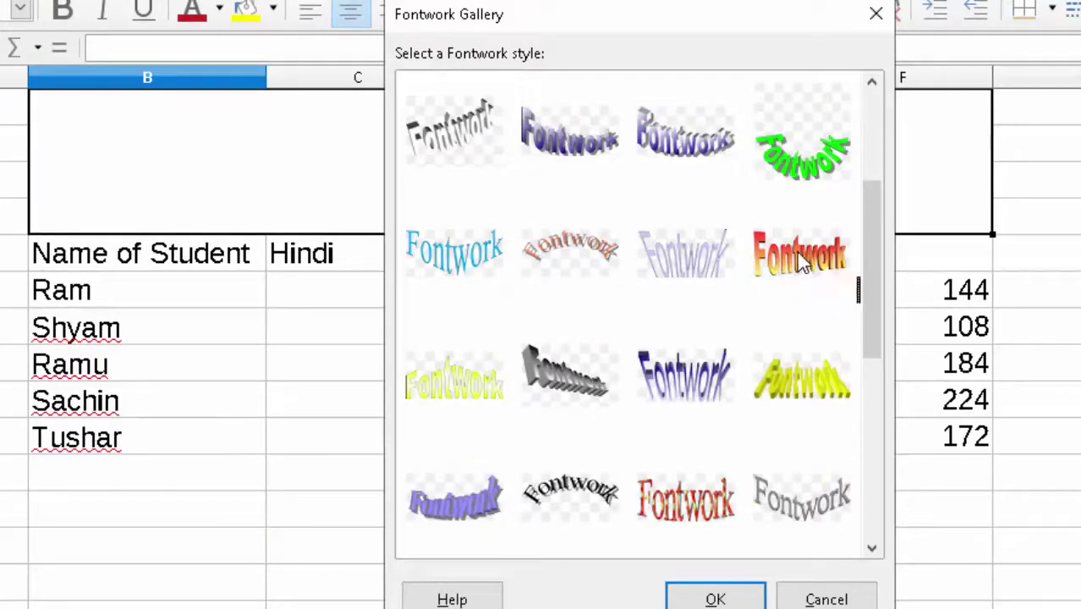
click(803, 264)
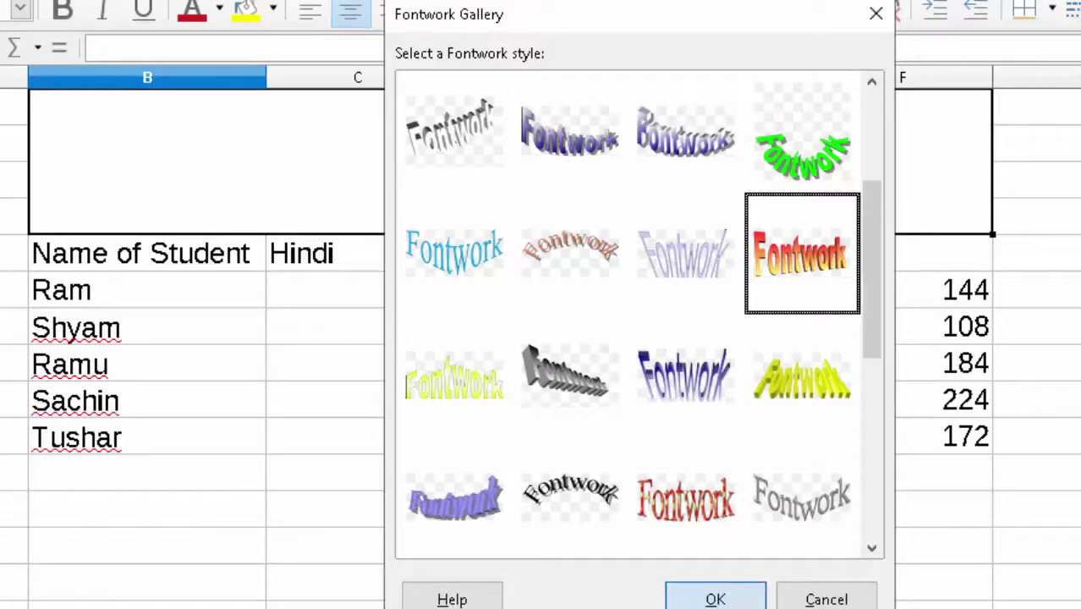
click(716, 599)
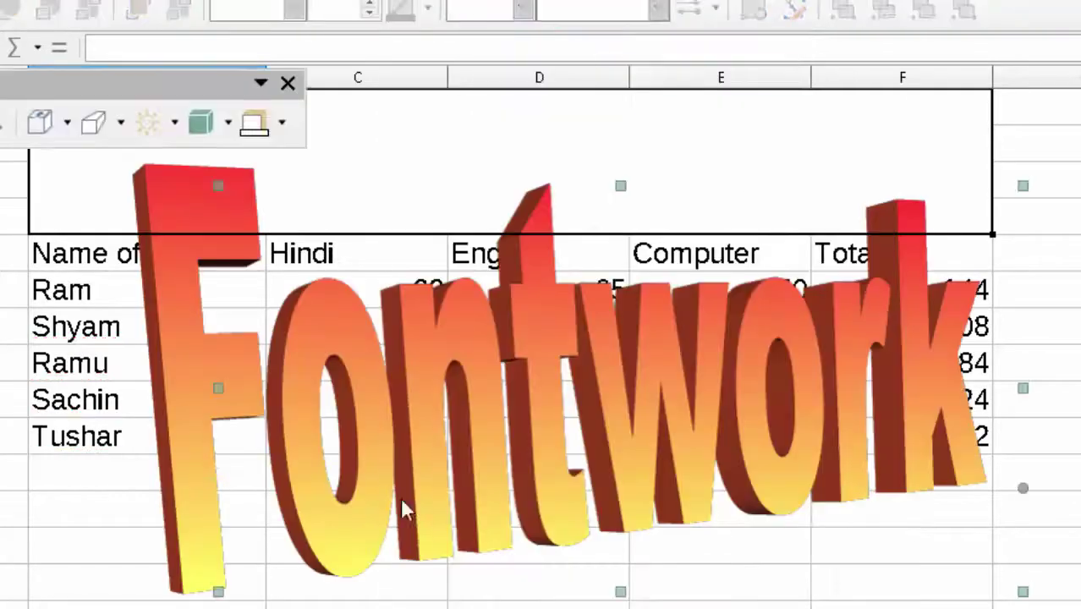
click(719, 597)
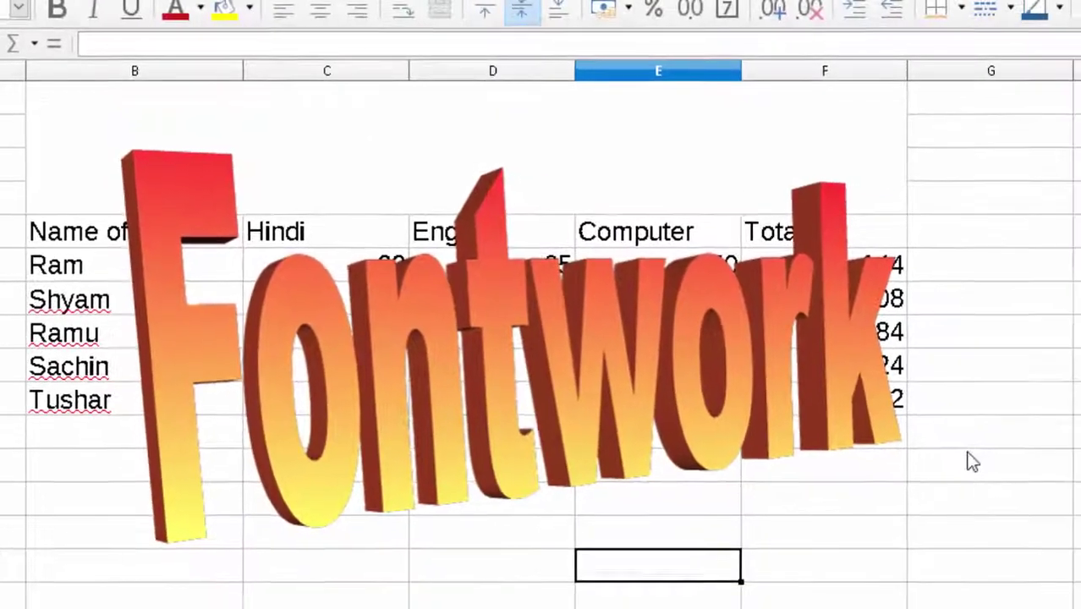
Shrink the Fontwork object and move it up so it fits inside the merged header area in rows 1 to 4.
click(618, 370)
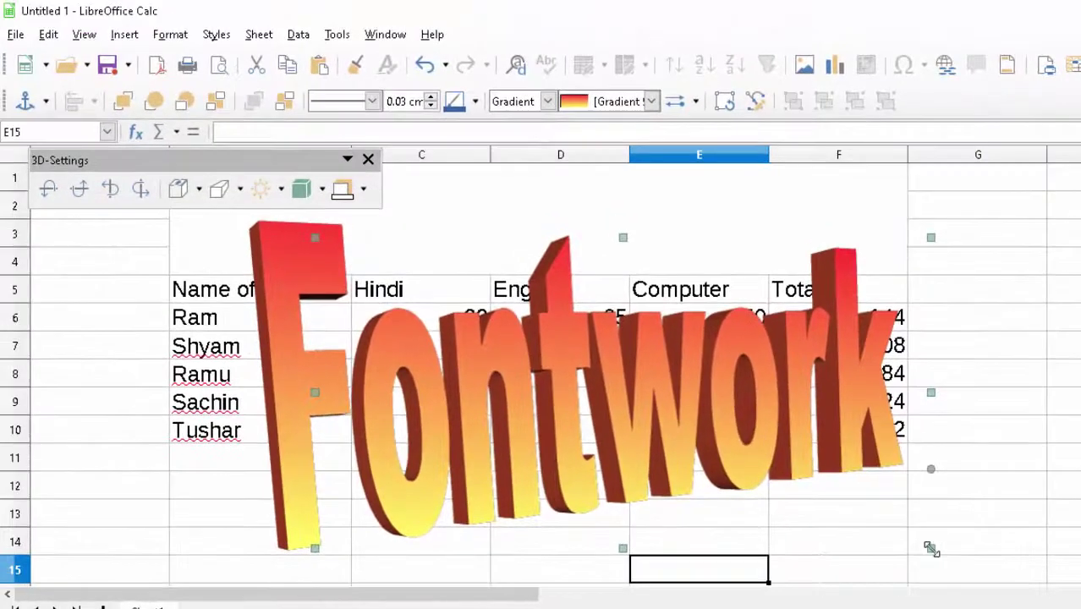
drag(931, 549, 618, 356)
drag(560, 309, 579, 235)
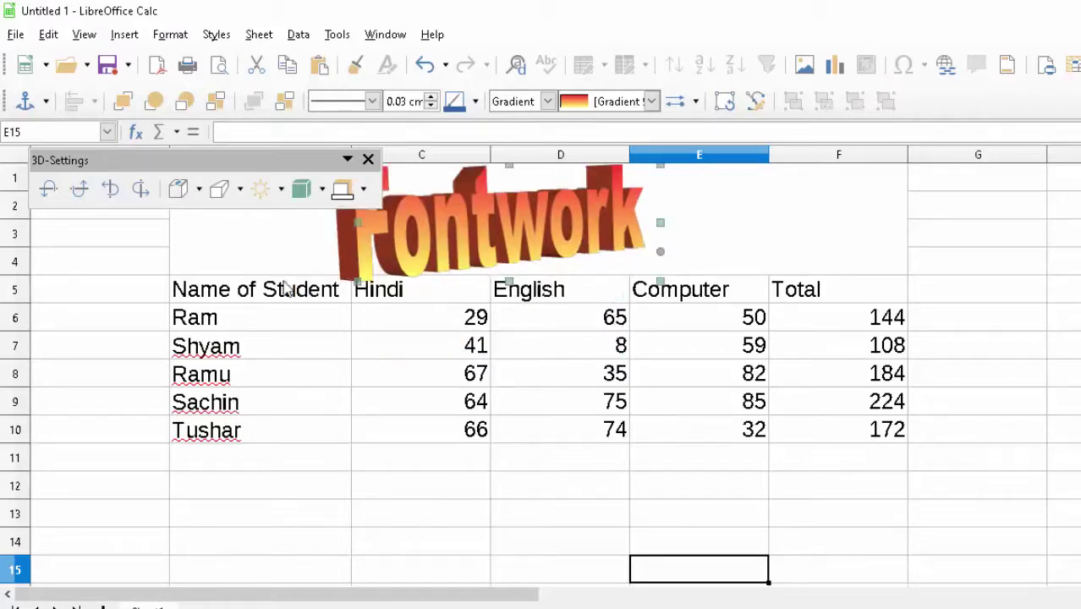
drag(355, 281, 363, 260)
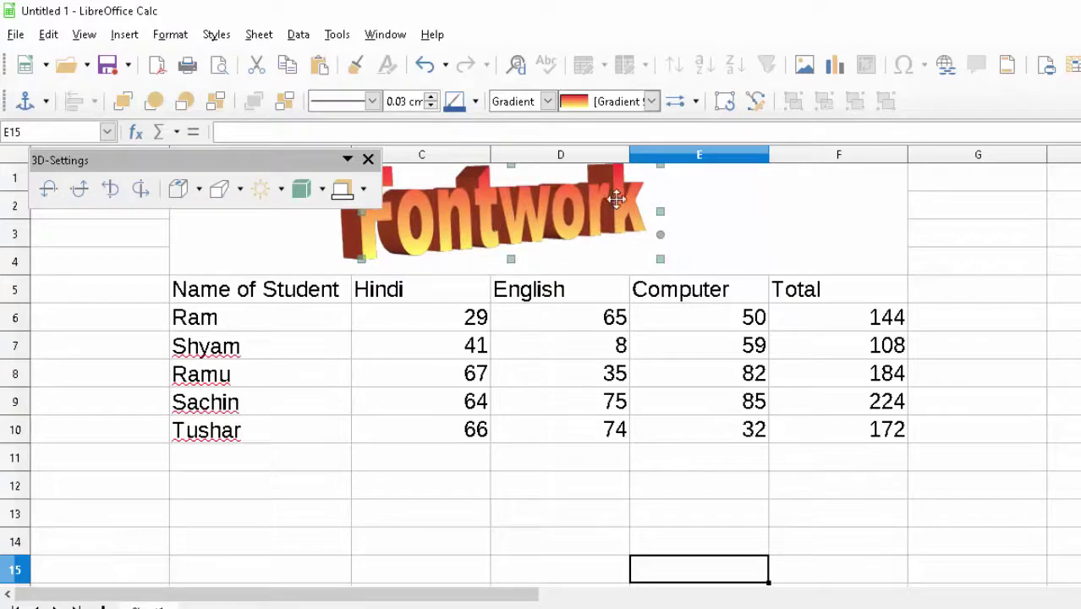
click(655, 209)
double_click(635, 207)
key(Escape)
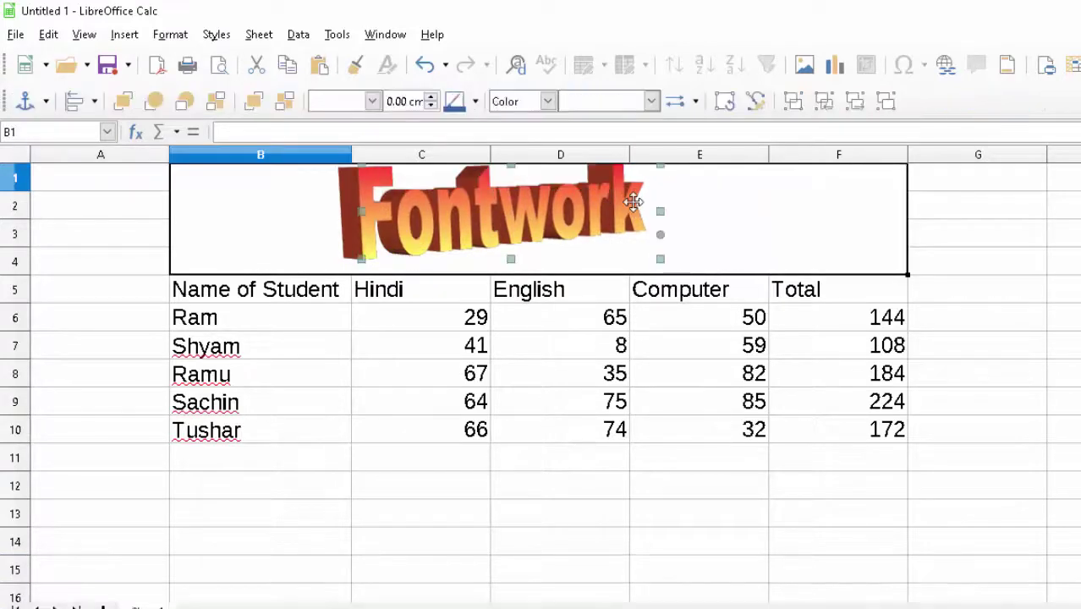
Replace the Fontwork object's placeholder text with RNH.
double_click(635, 201)
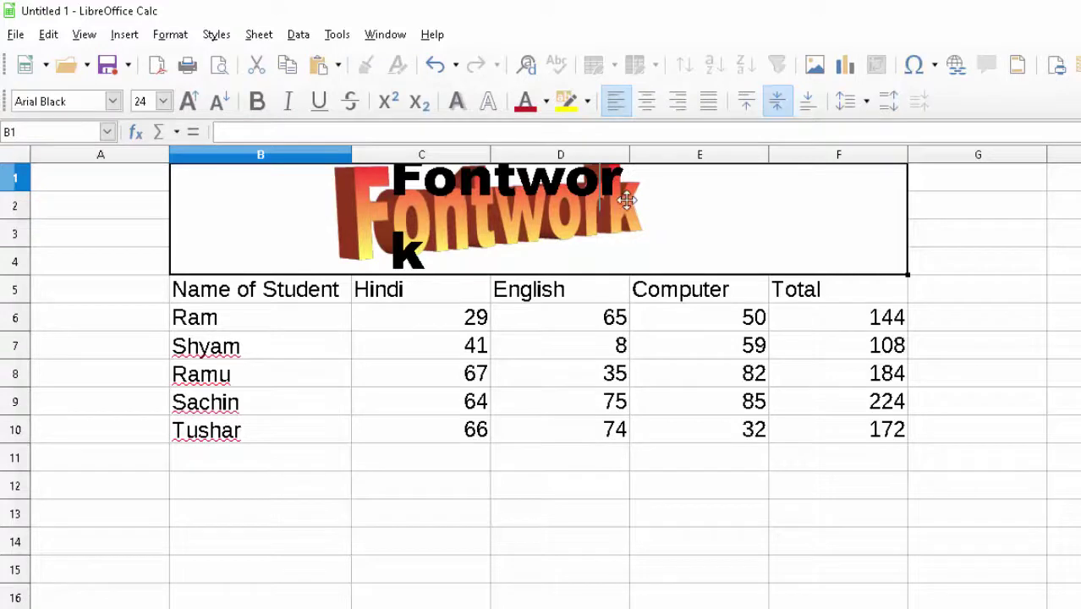
click(626, 200)
double_click(626, 199)
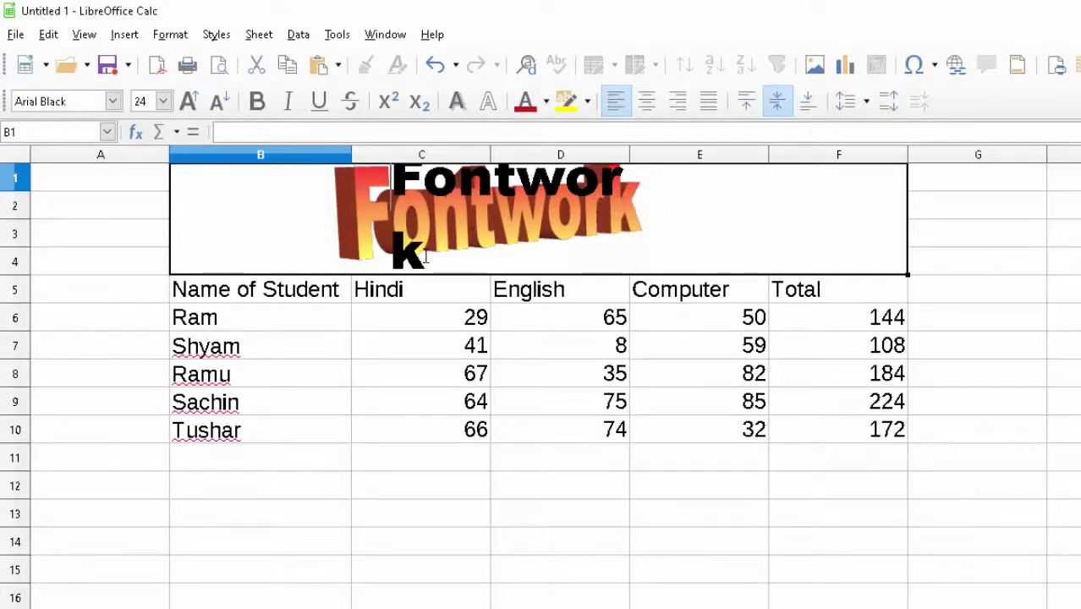
click(425, 256)
key(BackSpace)
key(BackSpace)
key(BackSpace)
key(BackSpace)
key(BackSpace)
key(BackSpace)
key(BackSpace)
key(BackSpace)
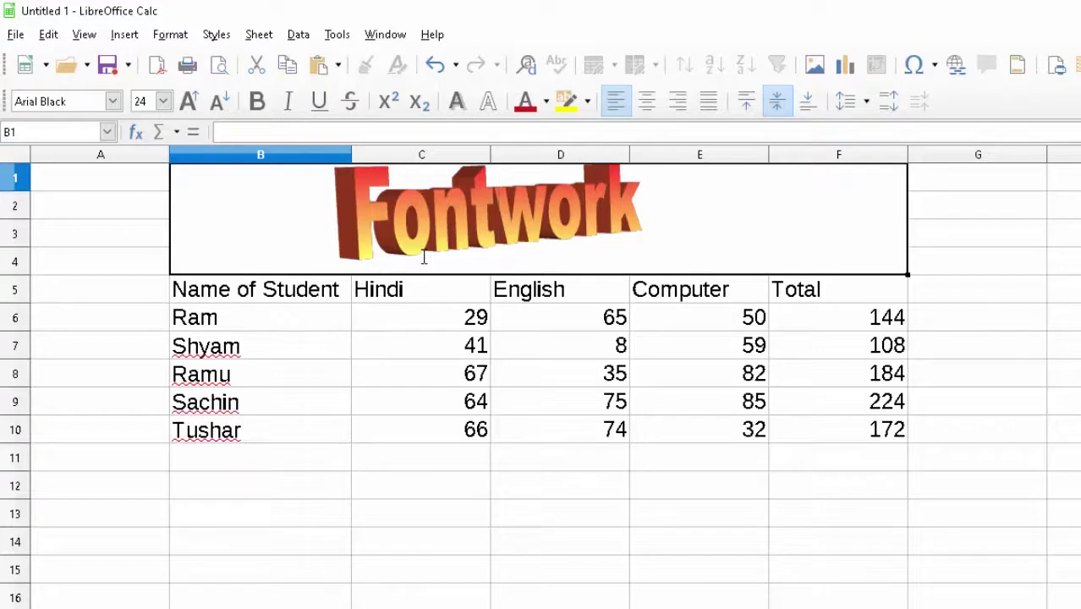
text(RNH)
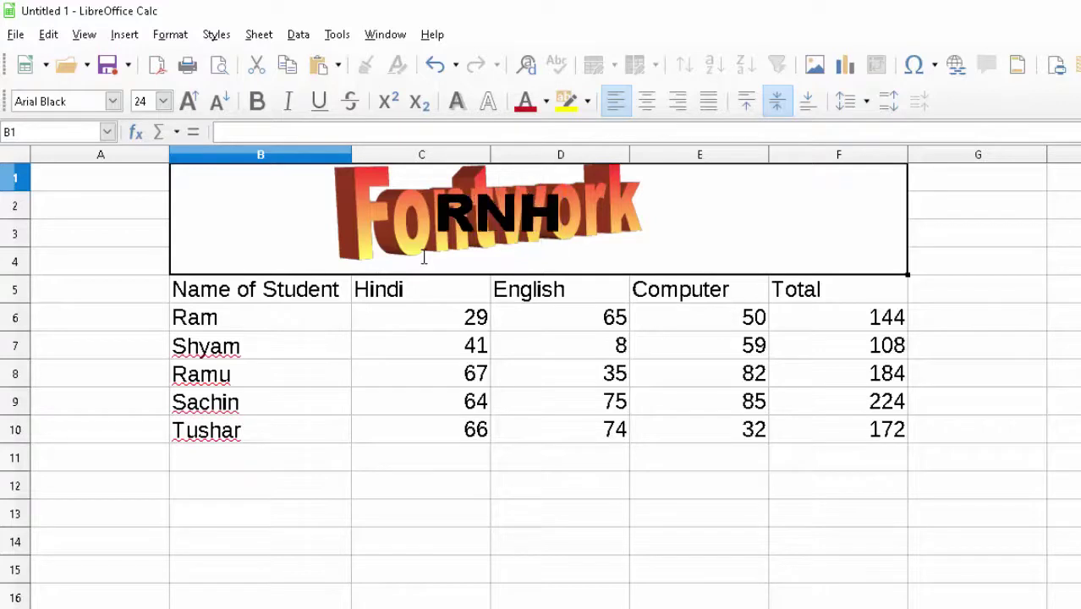
click(421, 262)
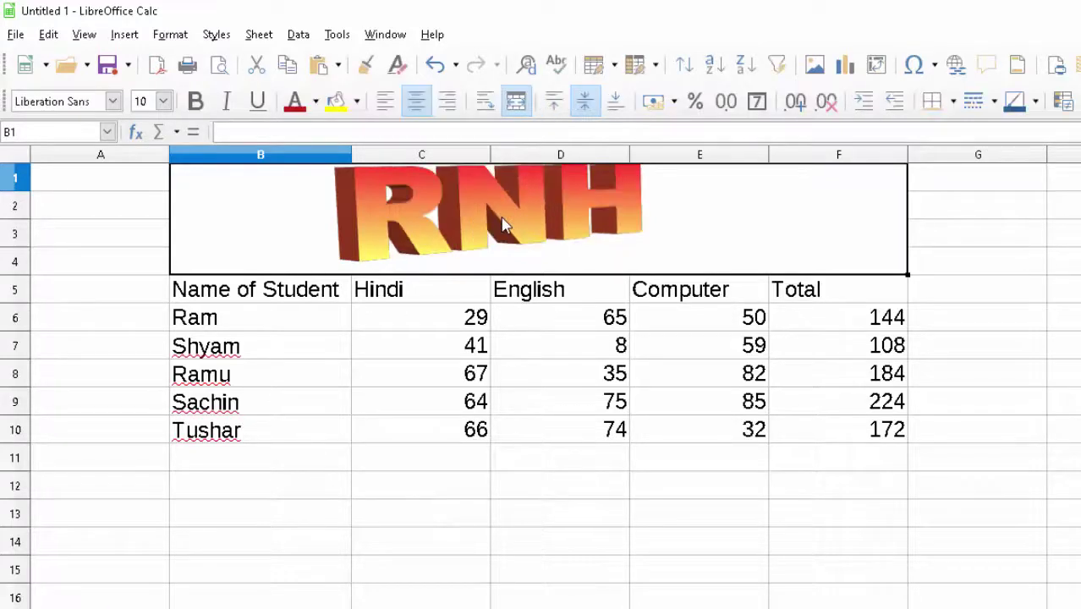
Tilt the RNH Fontwork left, up and right in 3D, and enlarge it so it extends across column E.
click(482, 222)
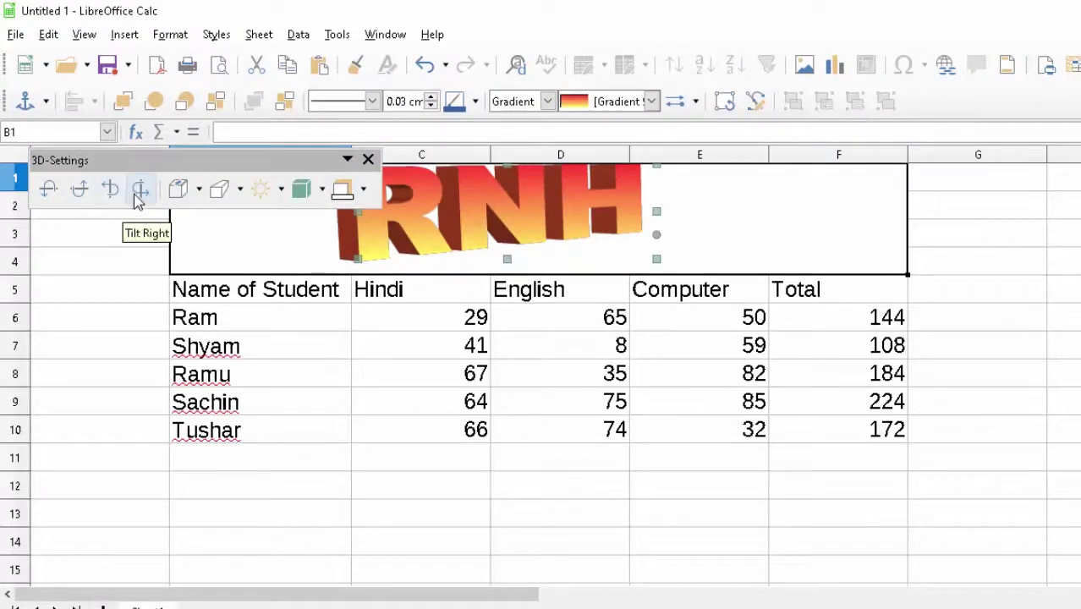
click(110, 192)
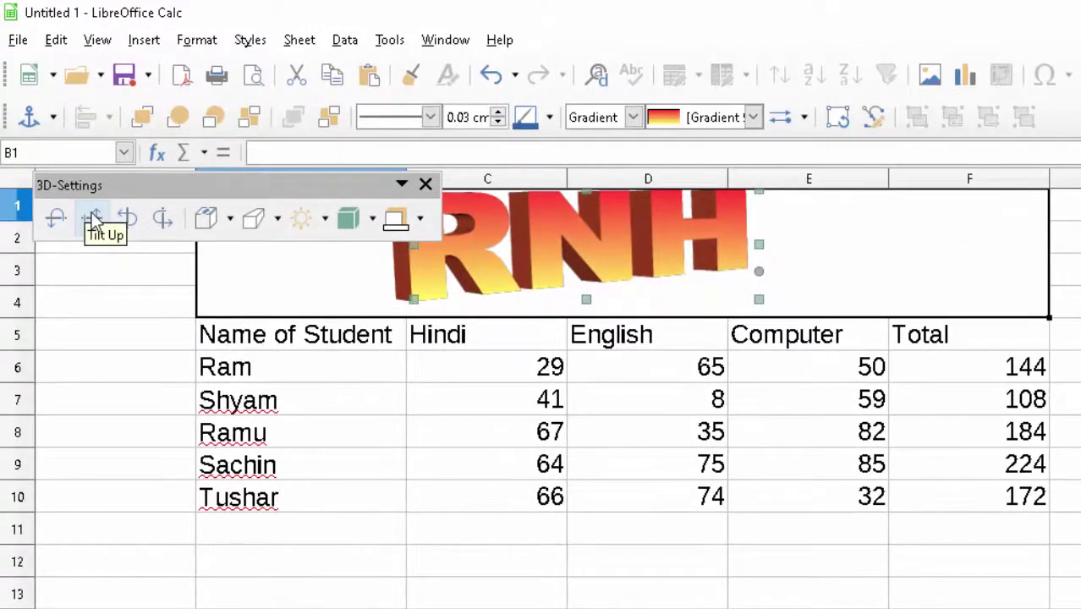
click(93, 218)
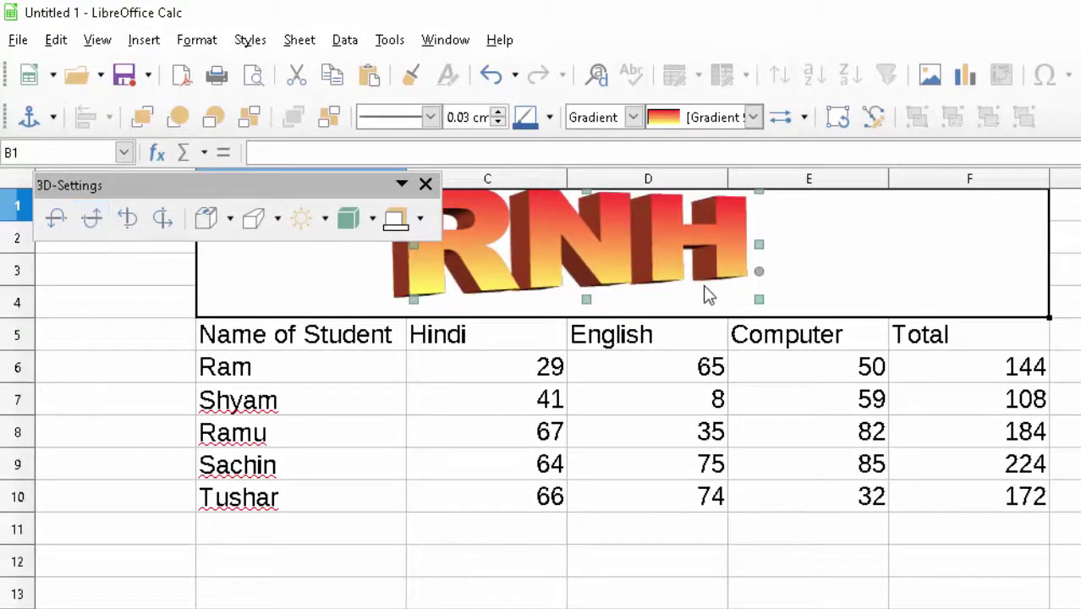
click(256, 228)
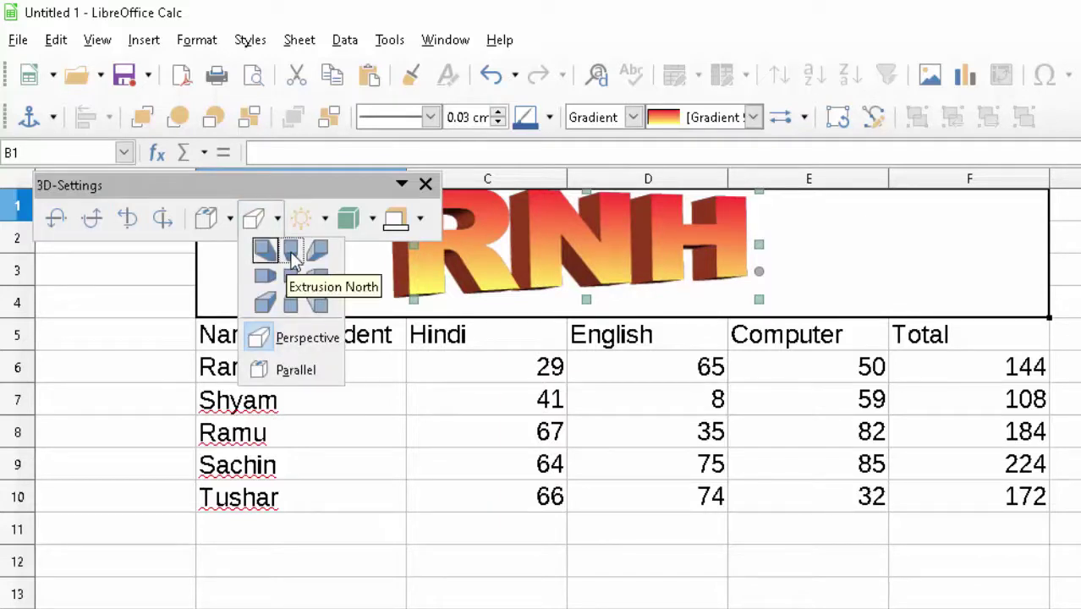
click(168, 223)
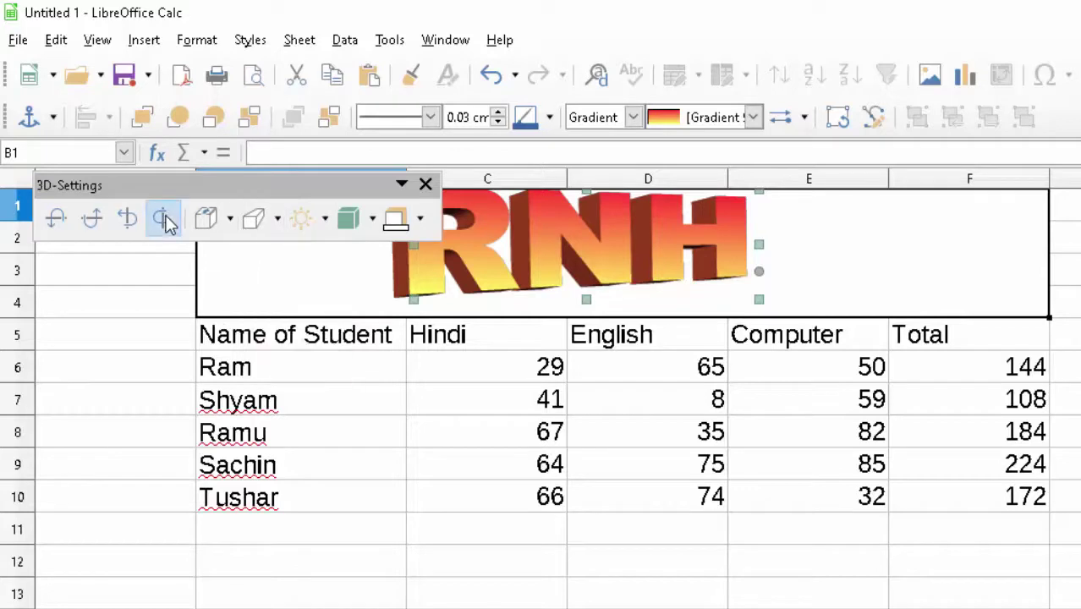
click(164, 220)
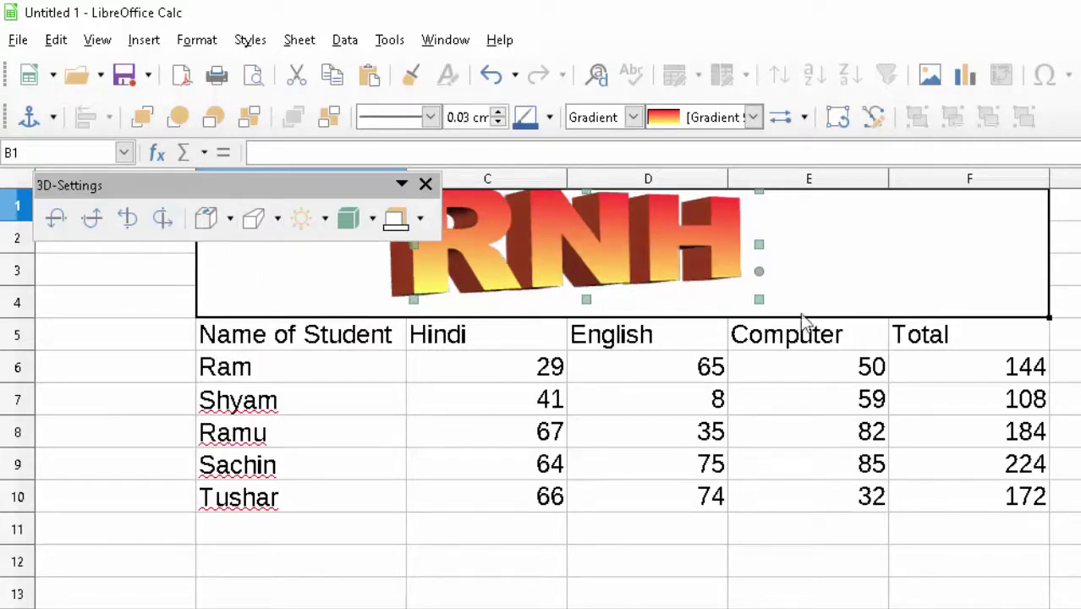
drag(761, 302, 846, 313)
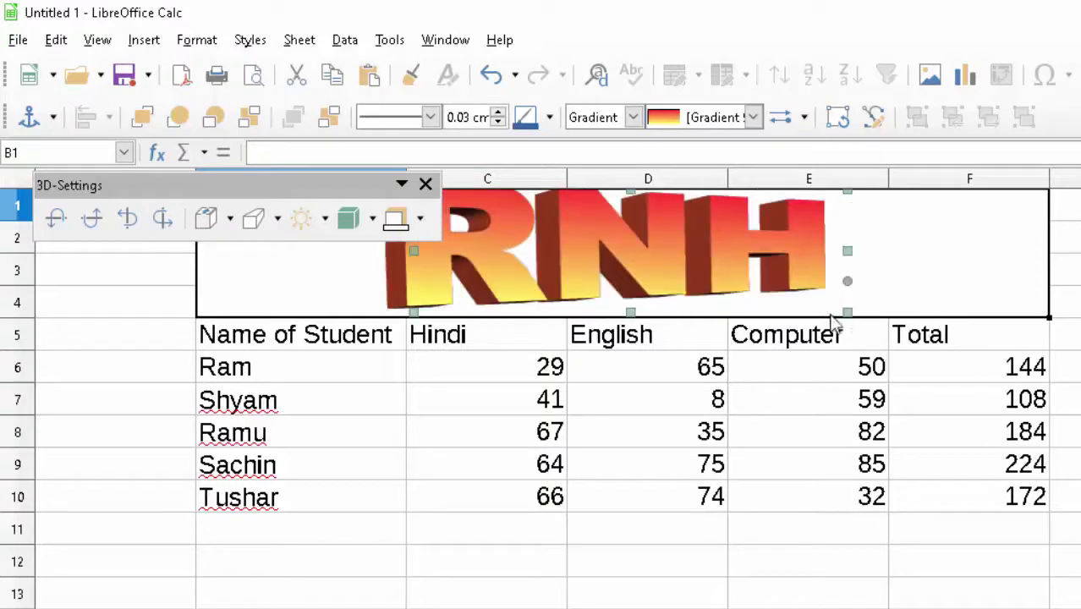
Deselect the Fontwork and fill the merged header cell B1 with a black background.
click(956, 279)
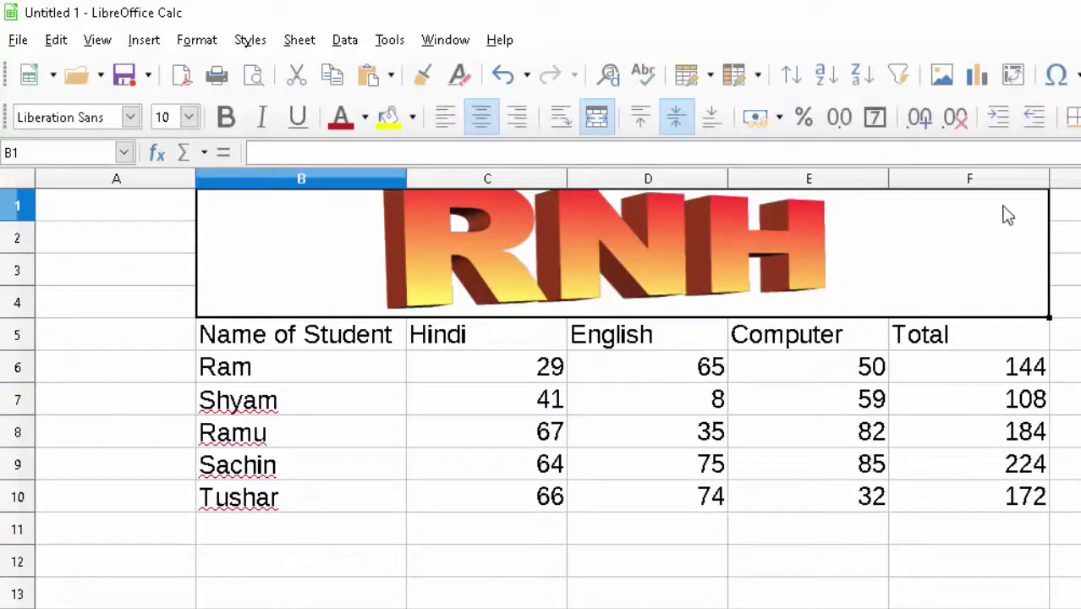
click(412, 118)
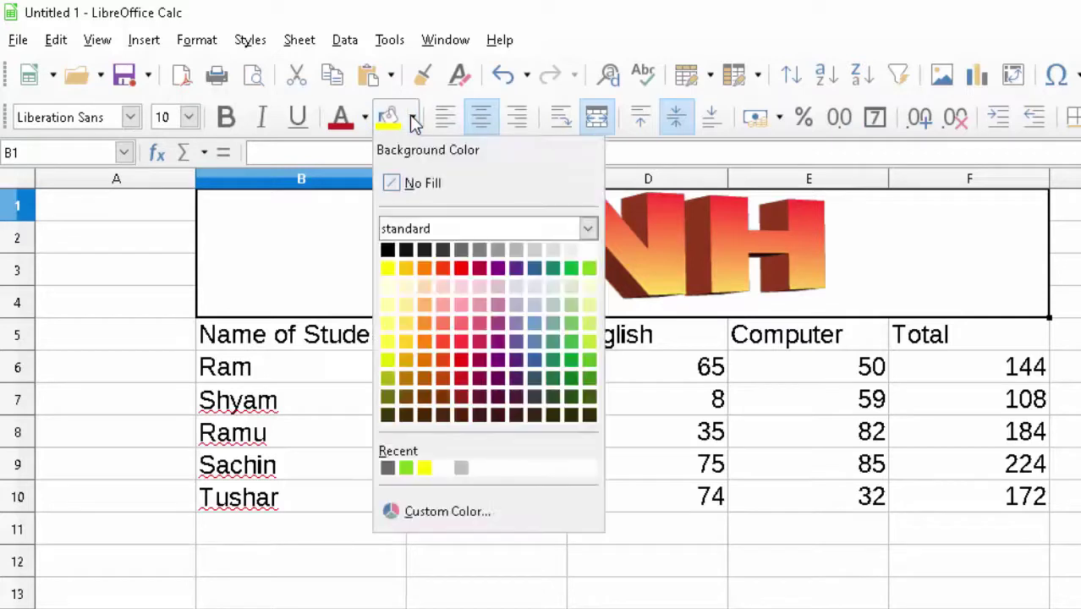
click(387, 251)
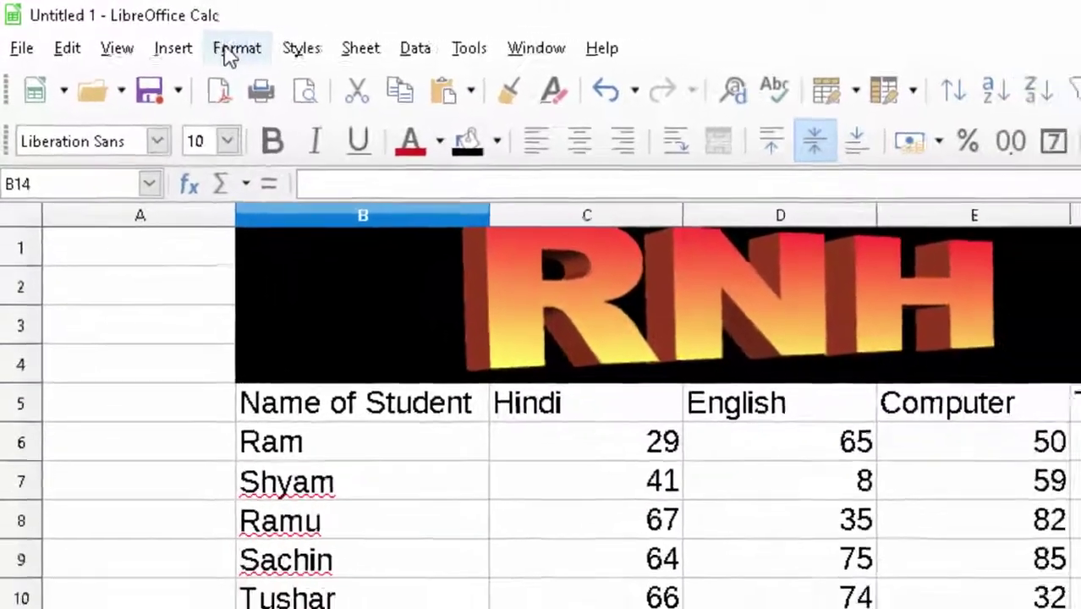
Try to apply the Nature spreadsheet theme with only cell B14 selected.
click(186, 40)
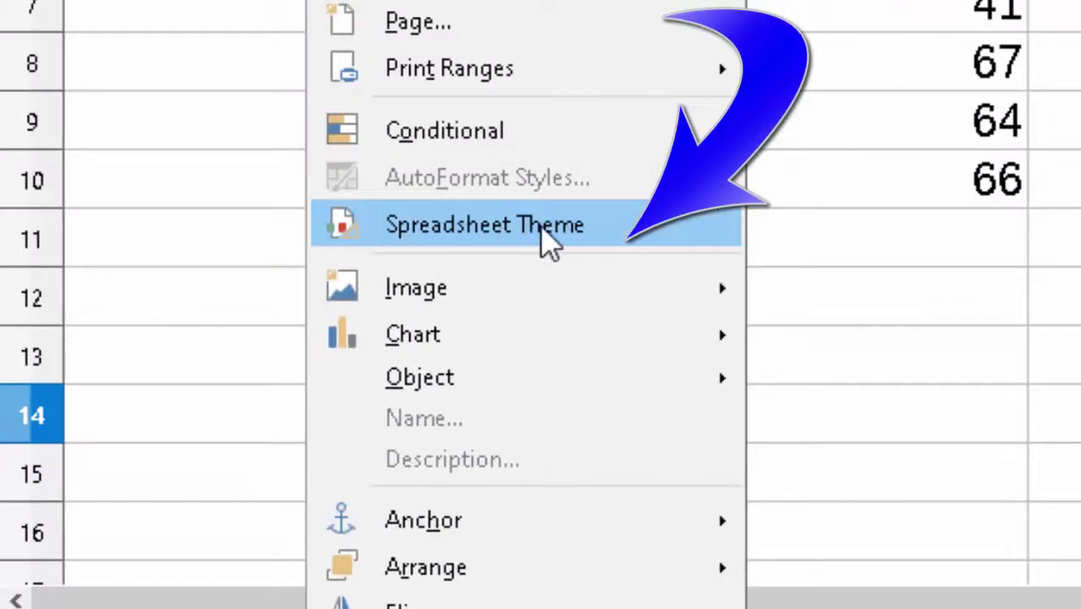
click(574, 228)
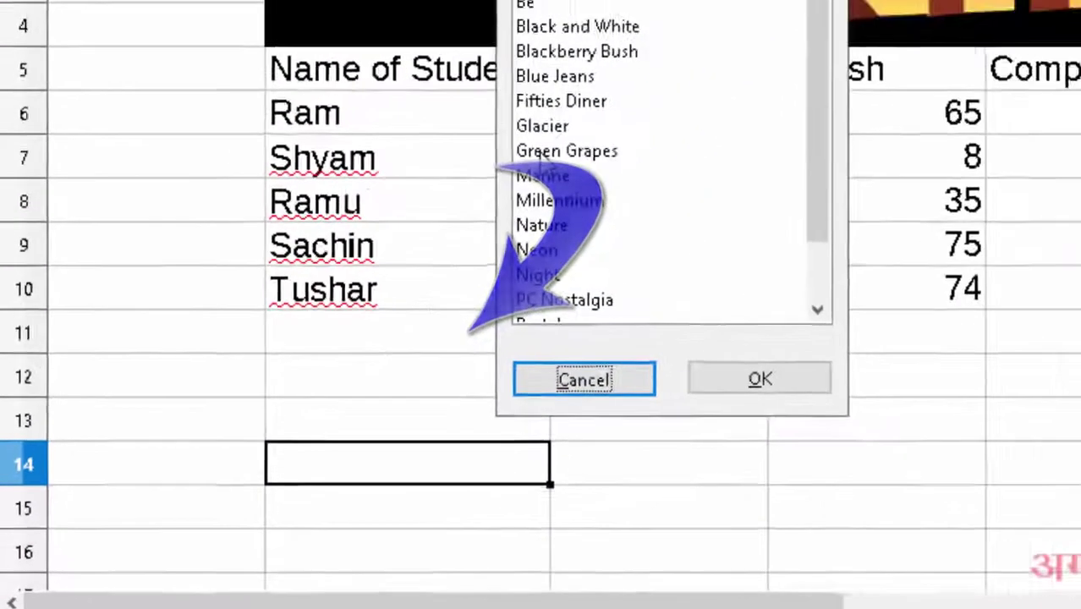
click(339, 328)
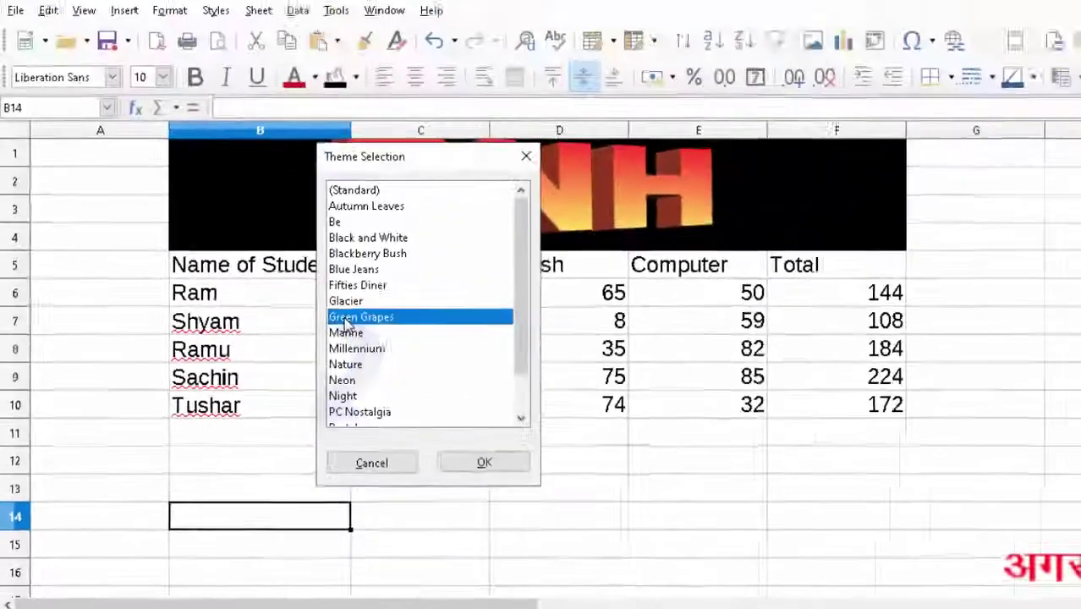
click(362, 377)
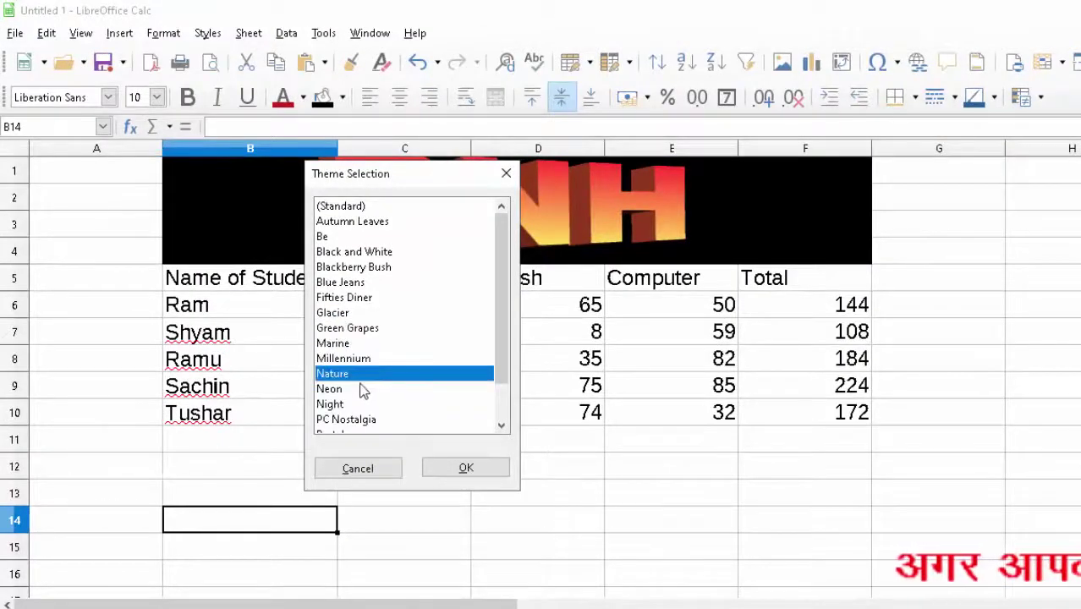
click(457, 470)
click(456, 550)
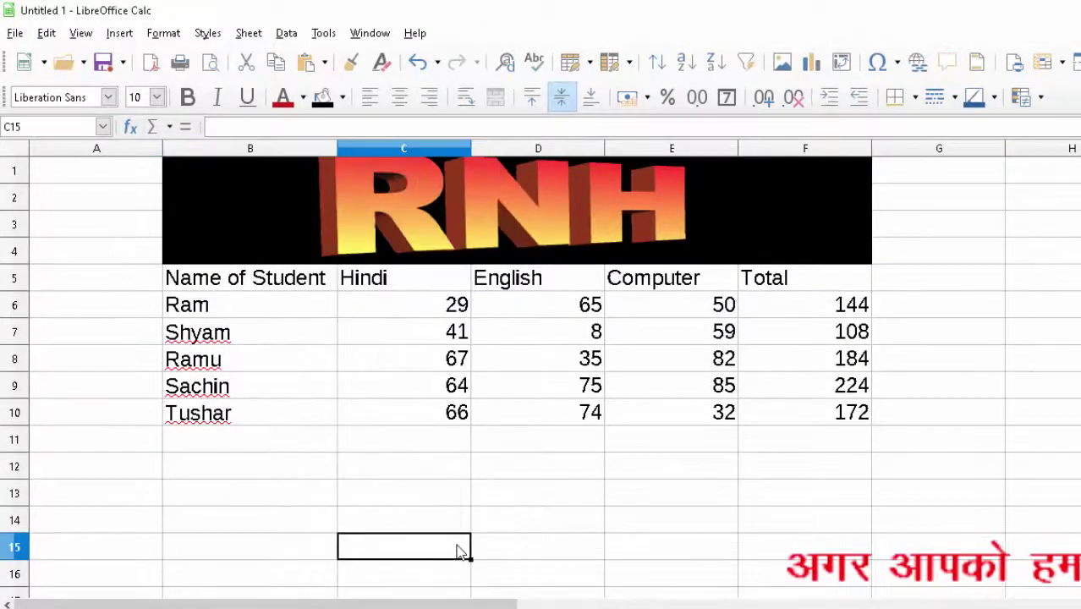
Apply the Neon spreadsheet theme to the entire sheet.
click(17, 149)
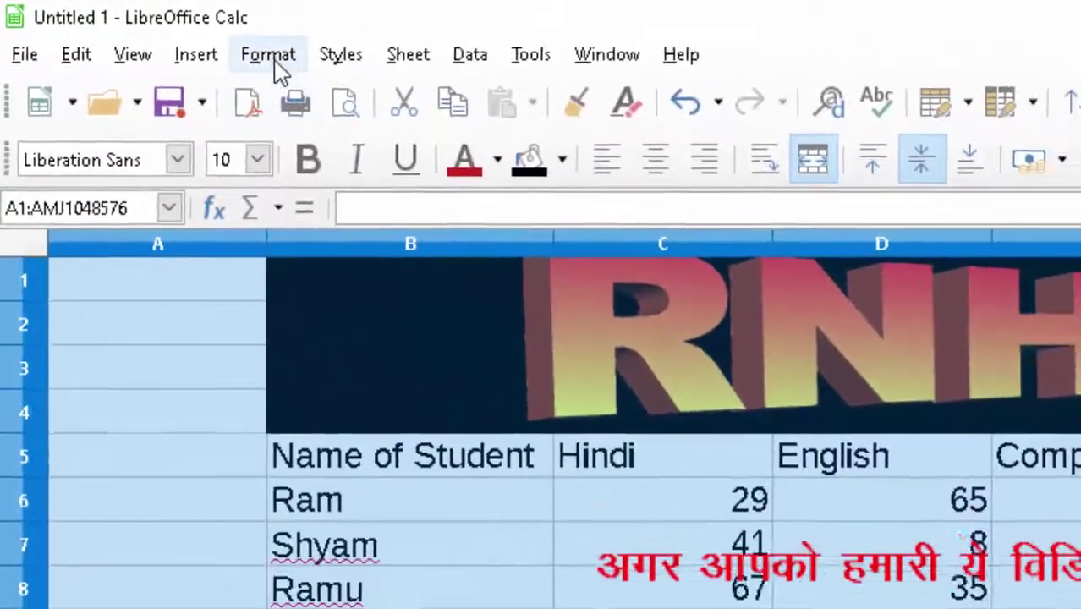
click(294, 59)
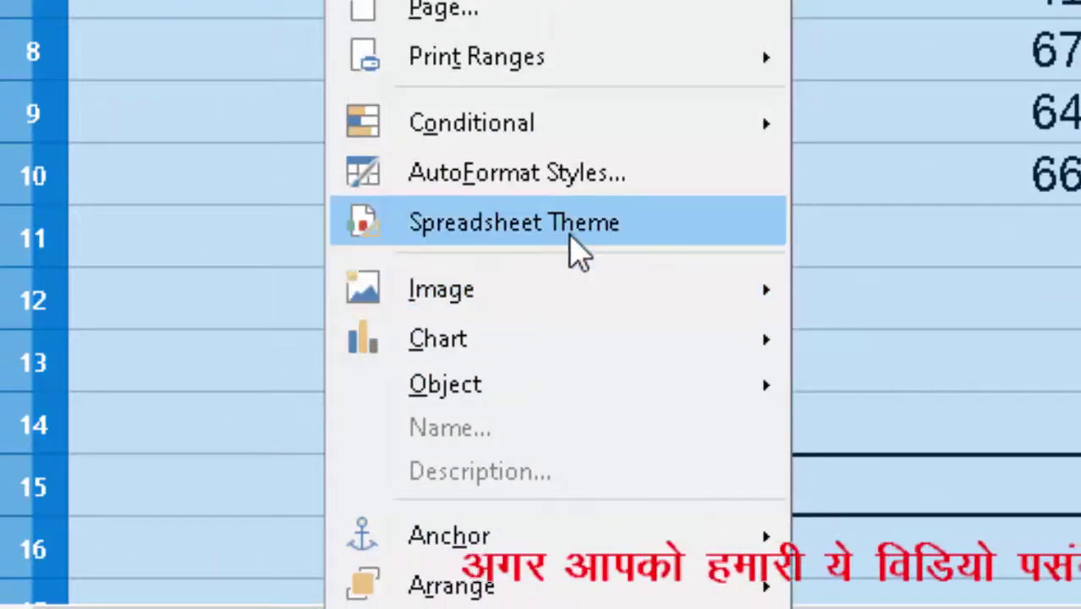
click(571, 236)
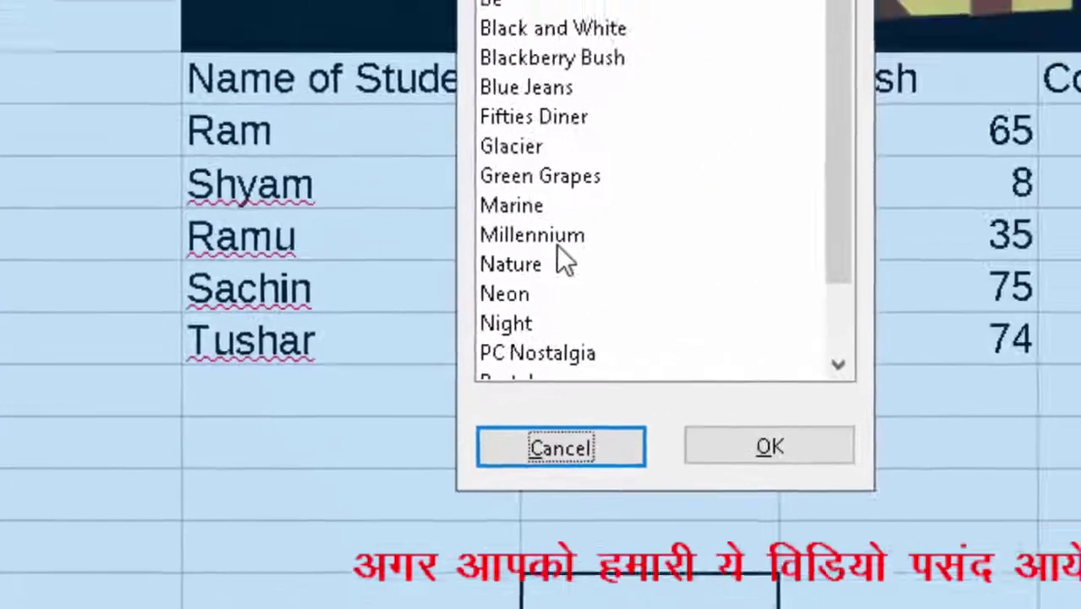
click(833, 56)
click(337, 427)
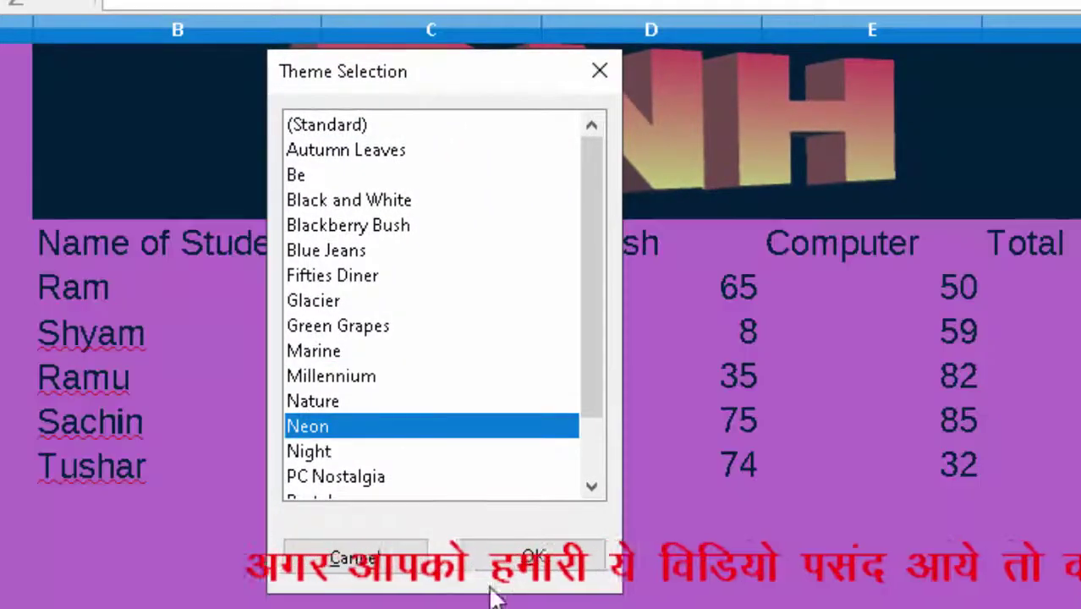
click(497, 565)
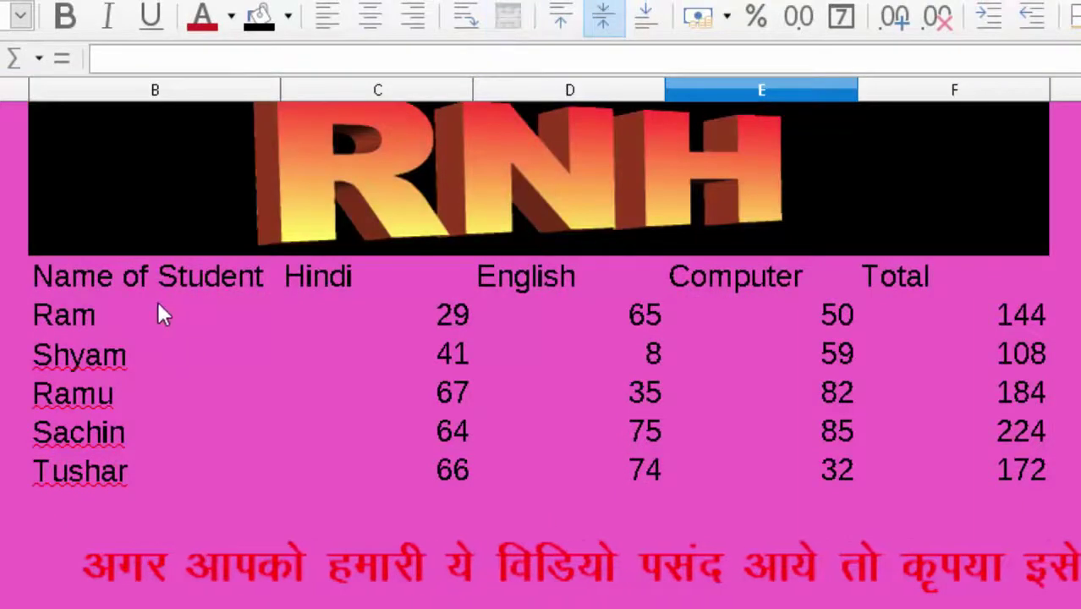
Add outer and inner borders to all cells of the student marks table, B5:F10.
drag(121, 278, 903, 494)
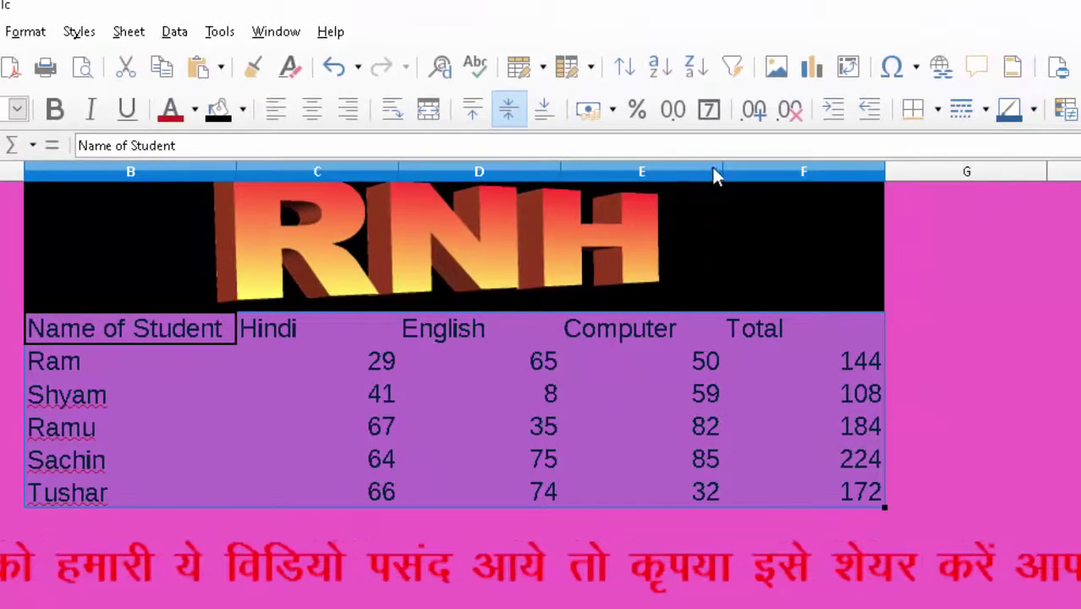
click(937, 117)
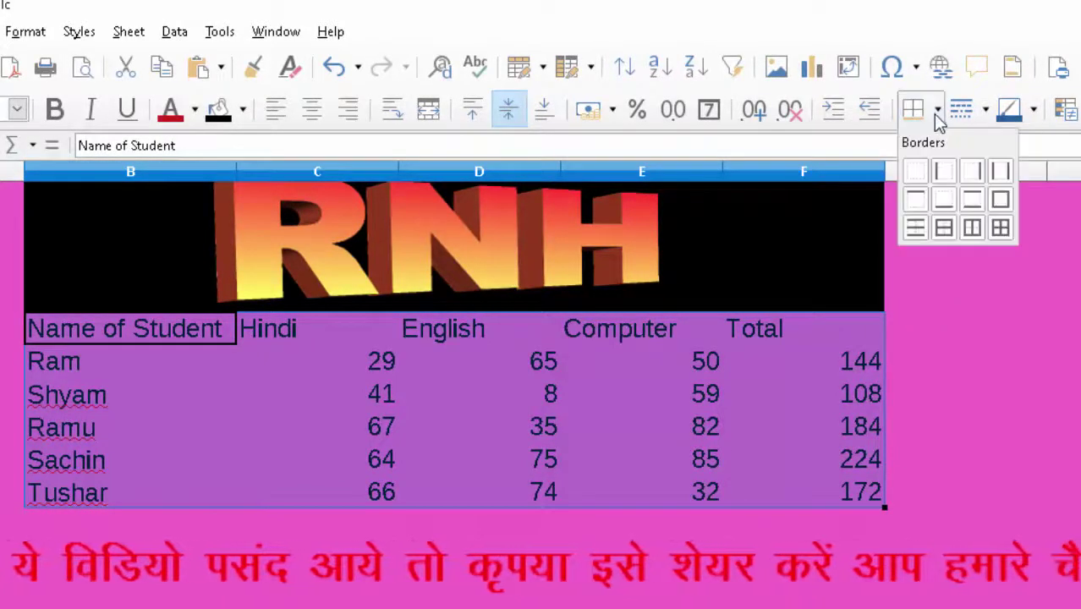
click(1000, 228)
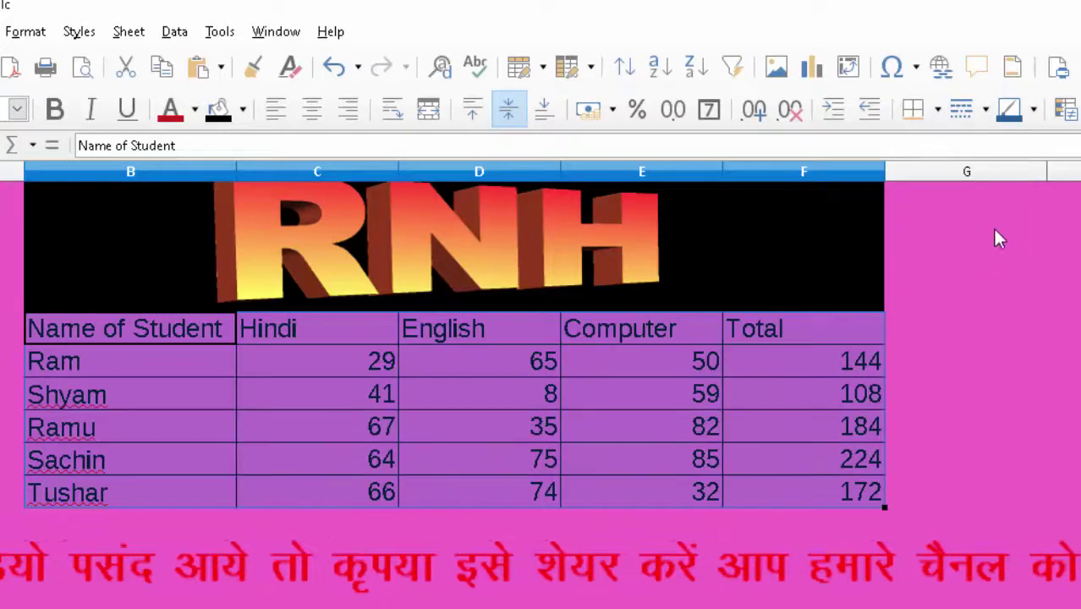
click(700, 561)
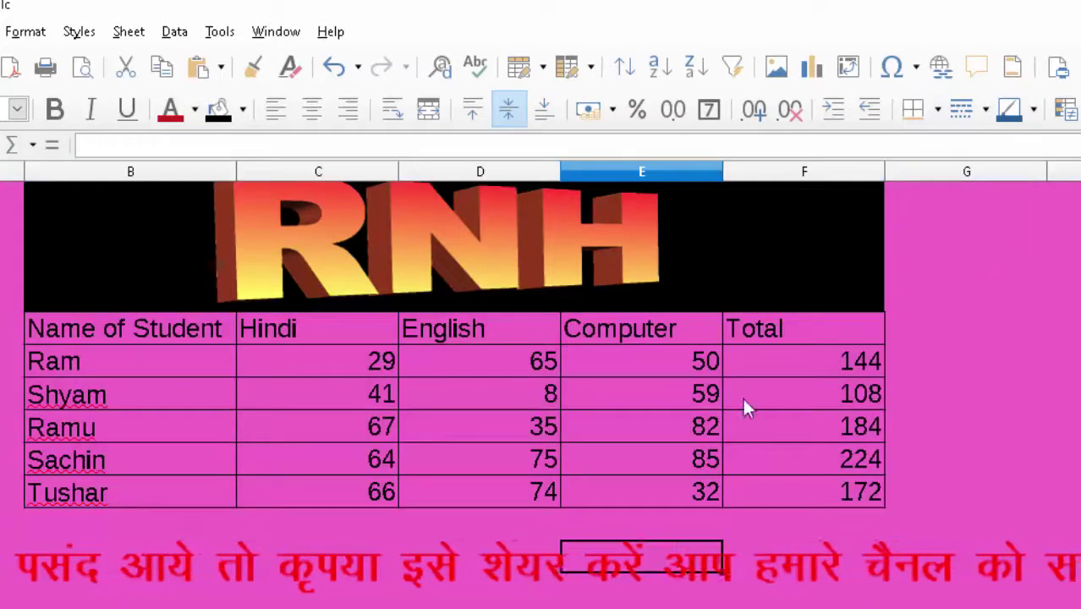
Change the border style of the marks table B5:F10 to the first thin double line.
click(985, 112)
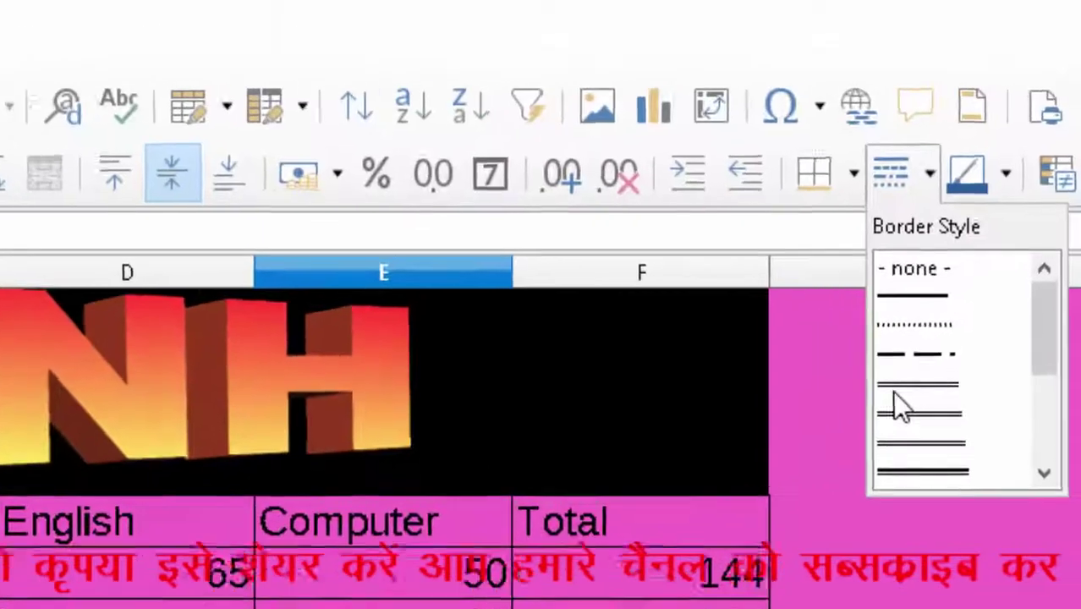
click(893, 392)
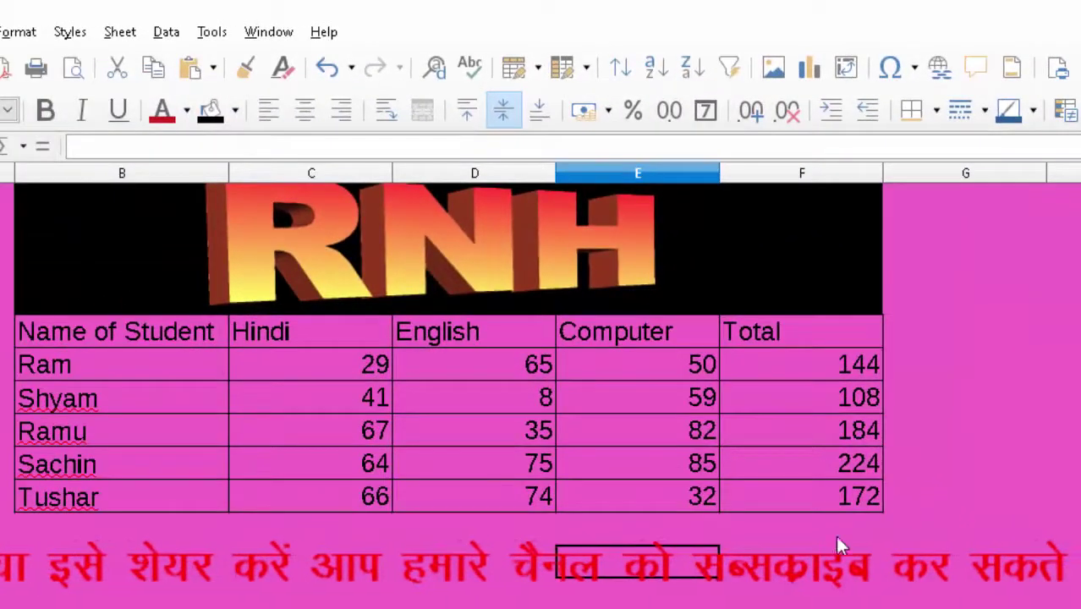
drag(831, 497, 96, 332)
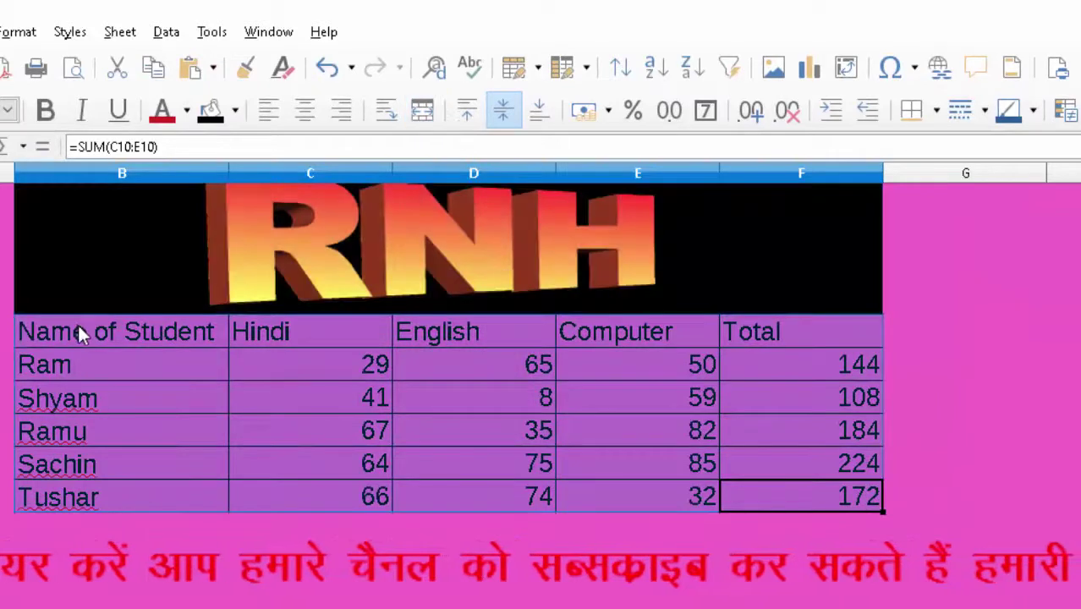
click(973, 112)
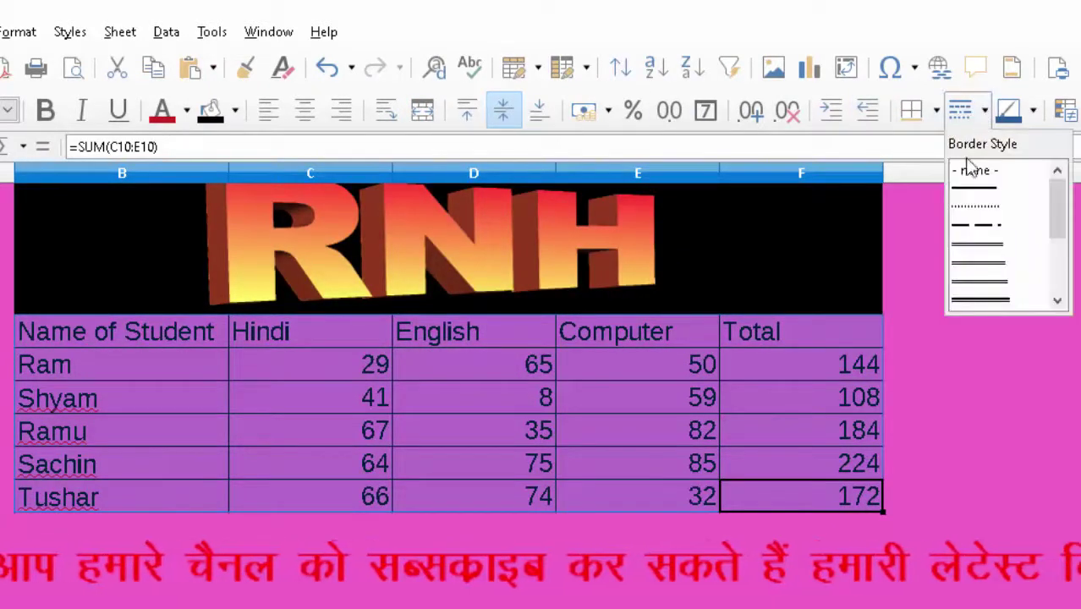
click(974, 245)
click(947, 398)
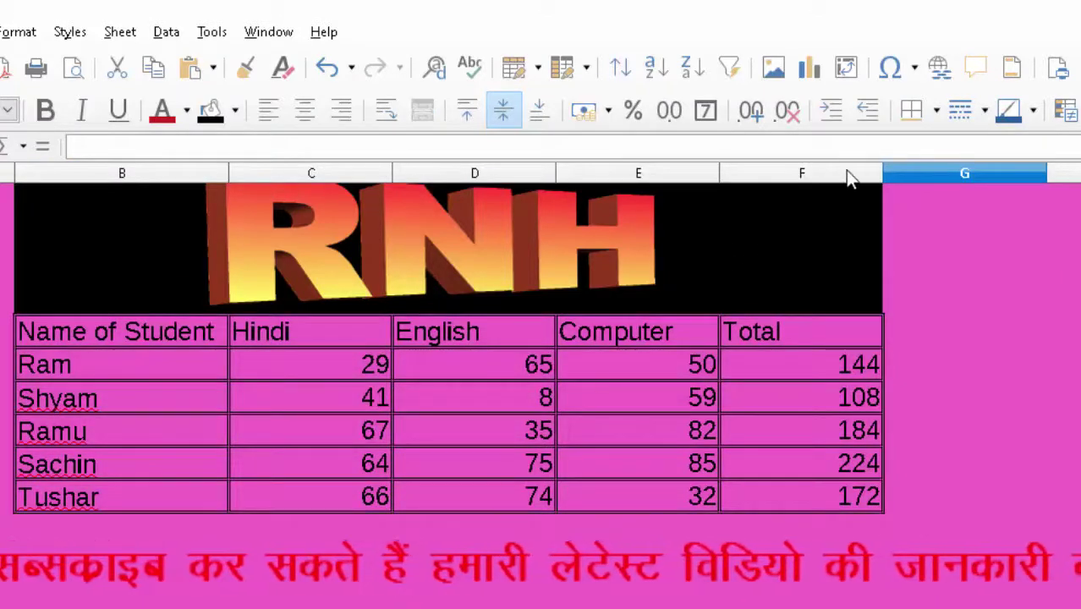
Change the marks table's border style in B5:F10 to the double line at the end of the style list.
click(984, 110)
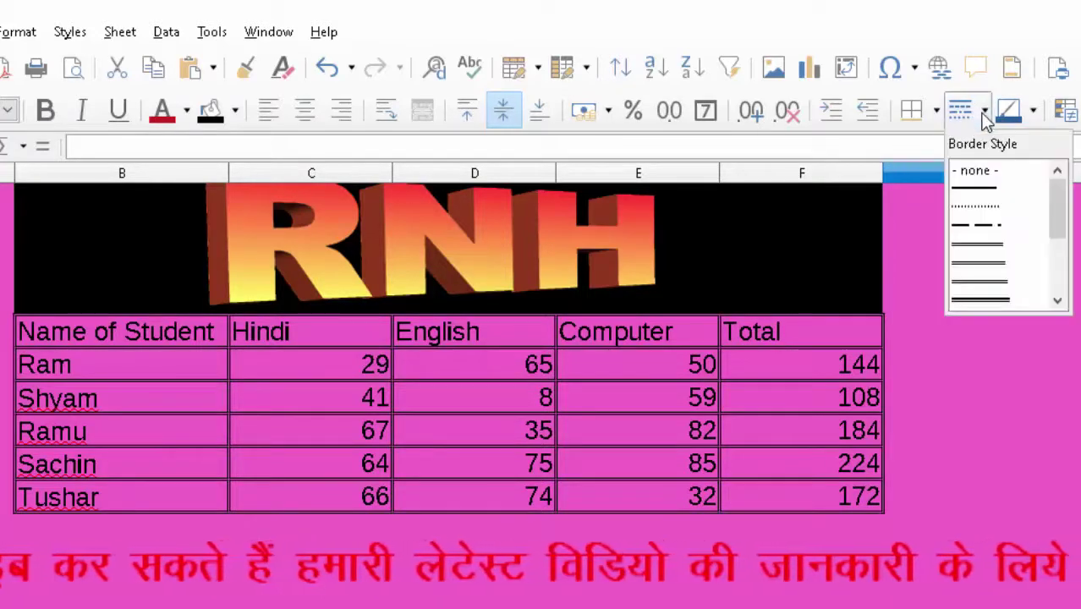
click(991, 298)
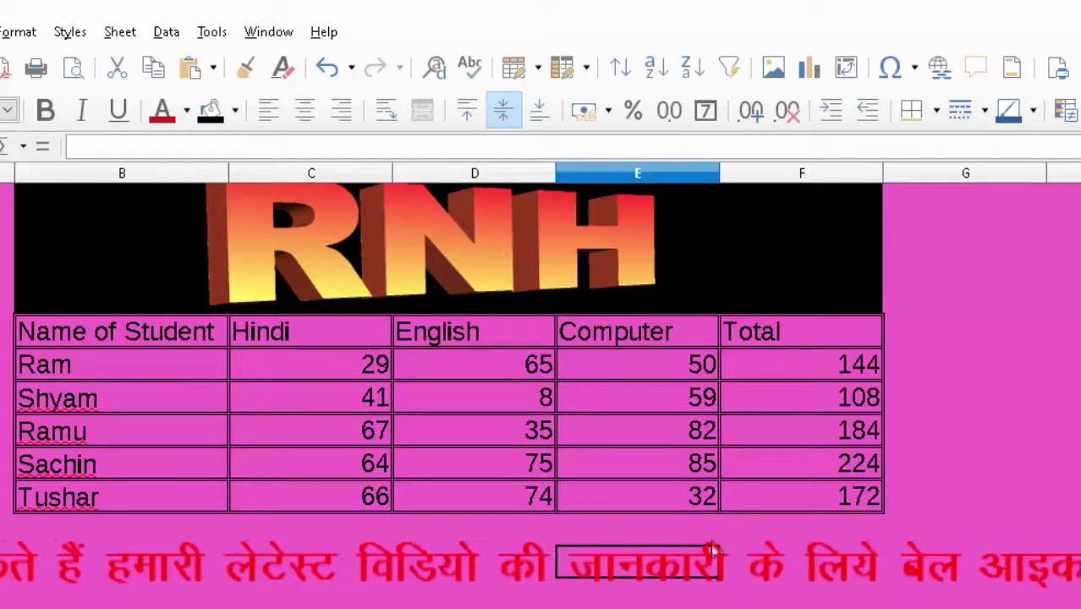
drag(795, 497, 30, 338)
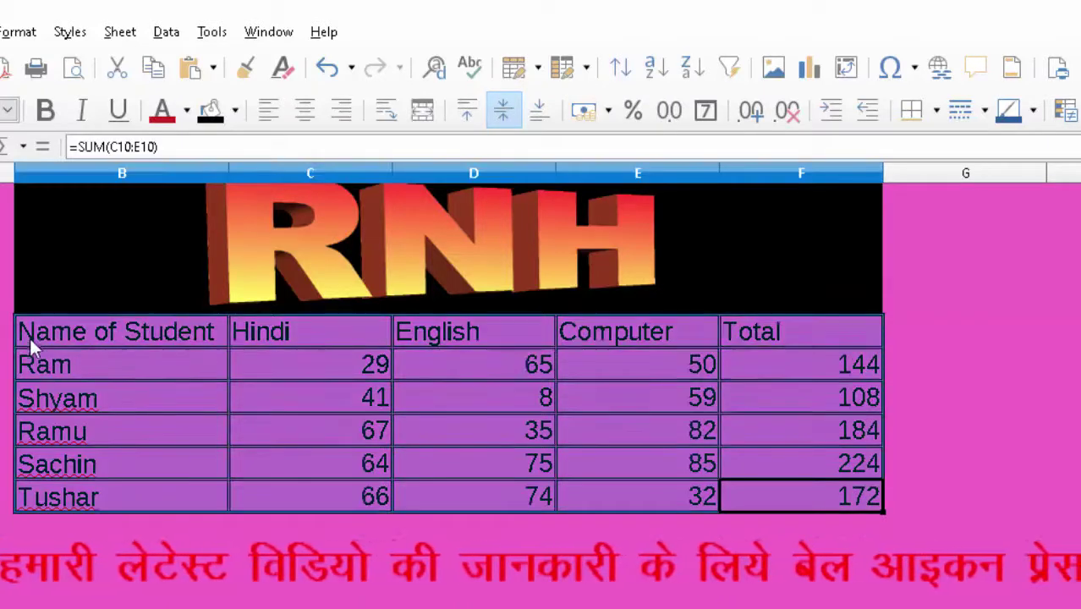
click(960, 114)
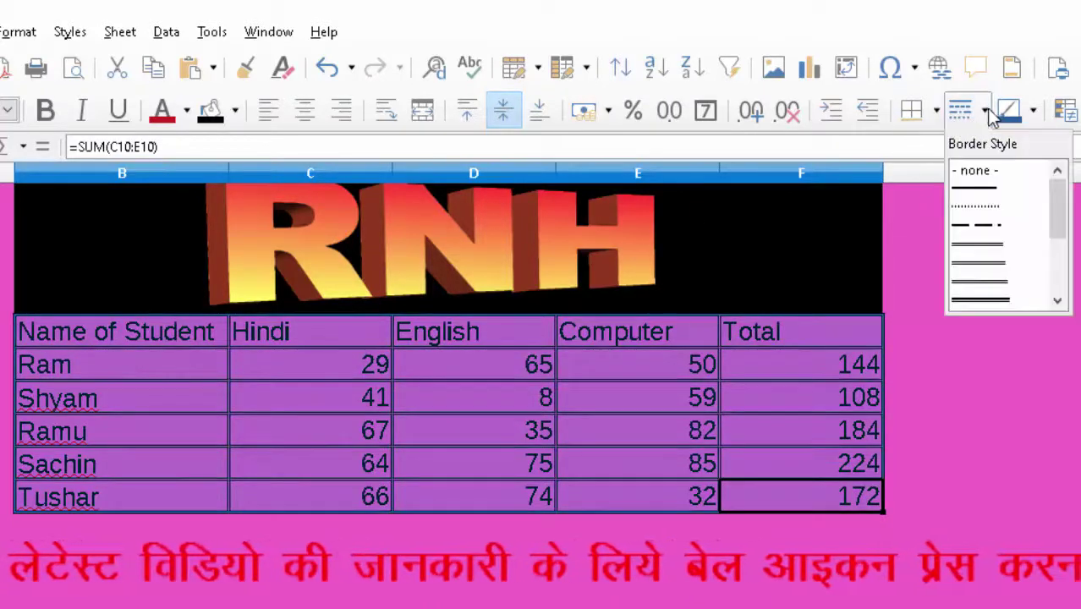
drag(1068, 221, 1064, 288)
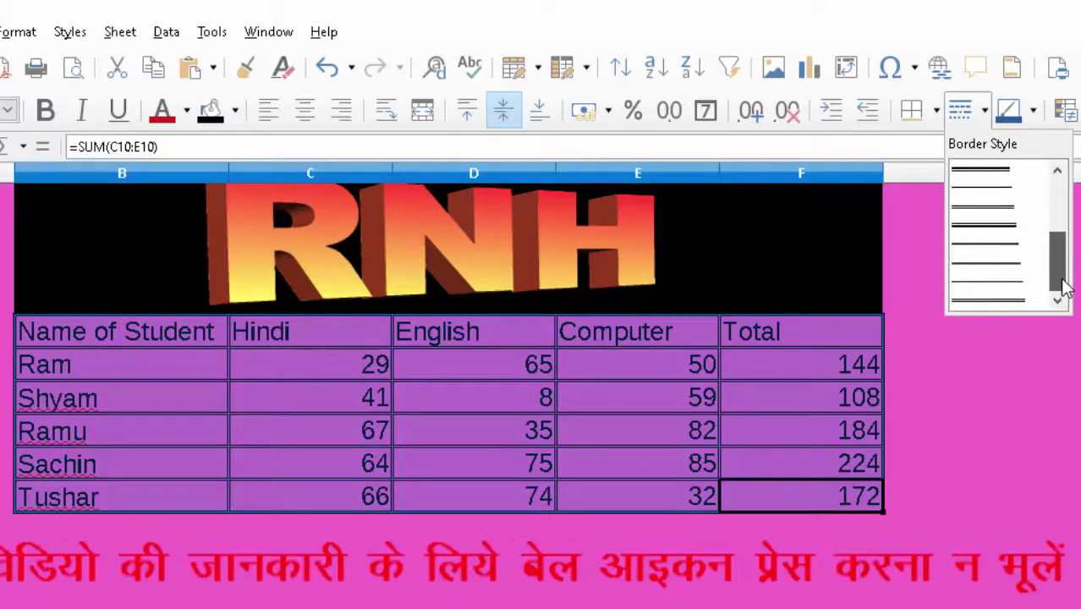
click(1007, 298)
click(804, 537)
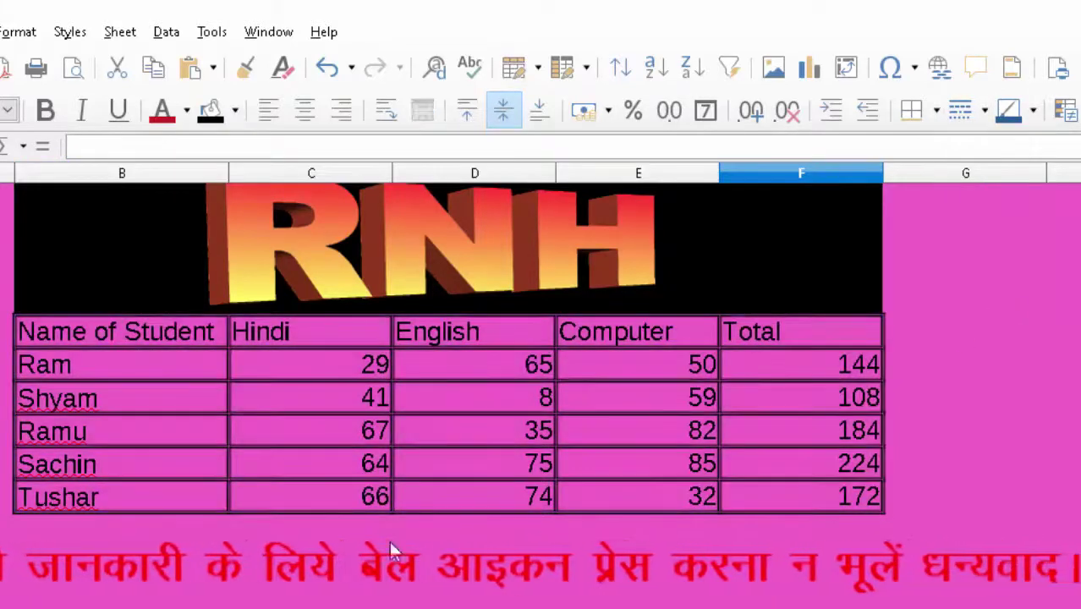